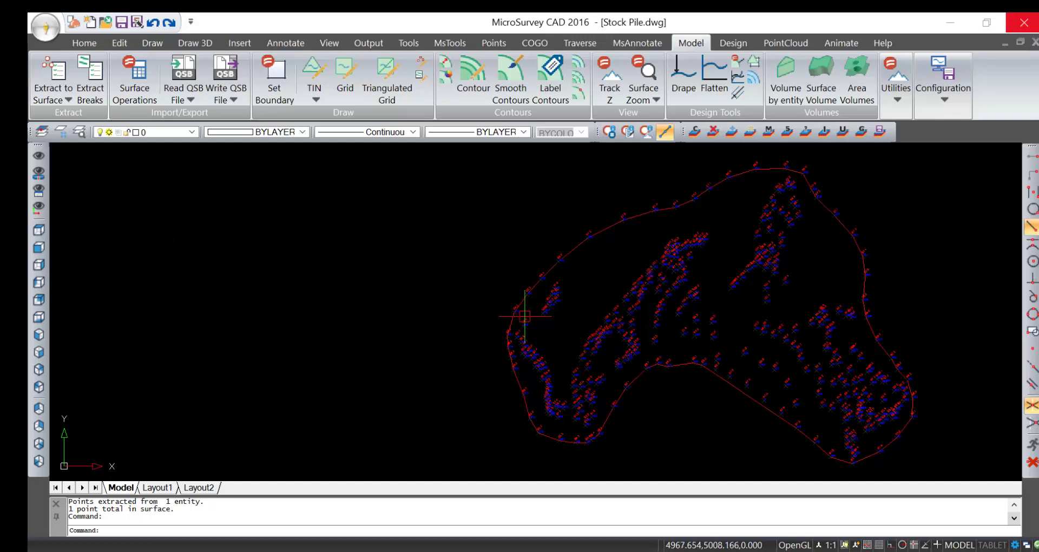
- Check the red boundary polyline's layer and view the stockpile from the front, then from above
{"action": "left_click", "coordinate": [607, 230]}
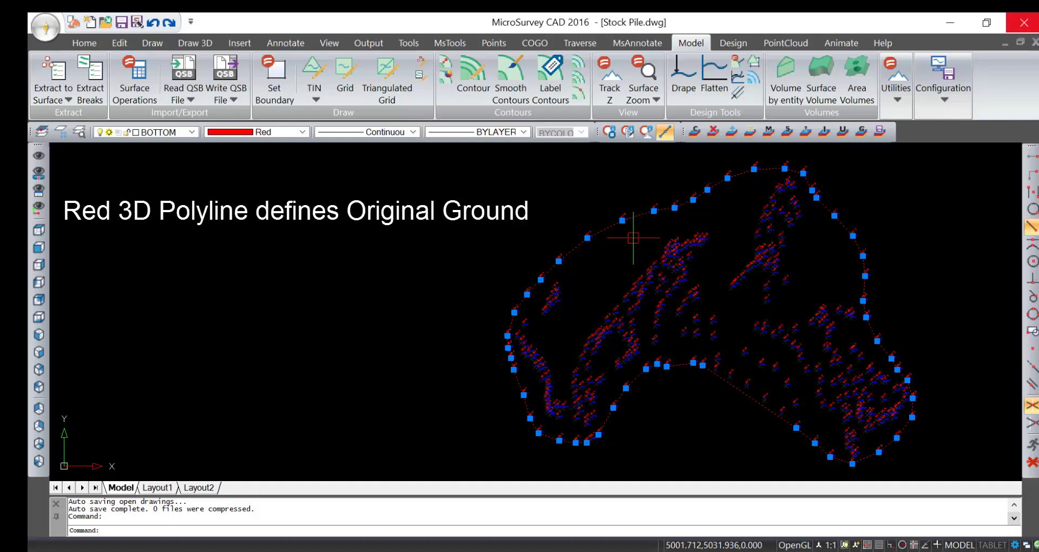
{"action": "key", "text": "Escape"}
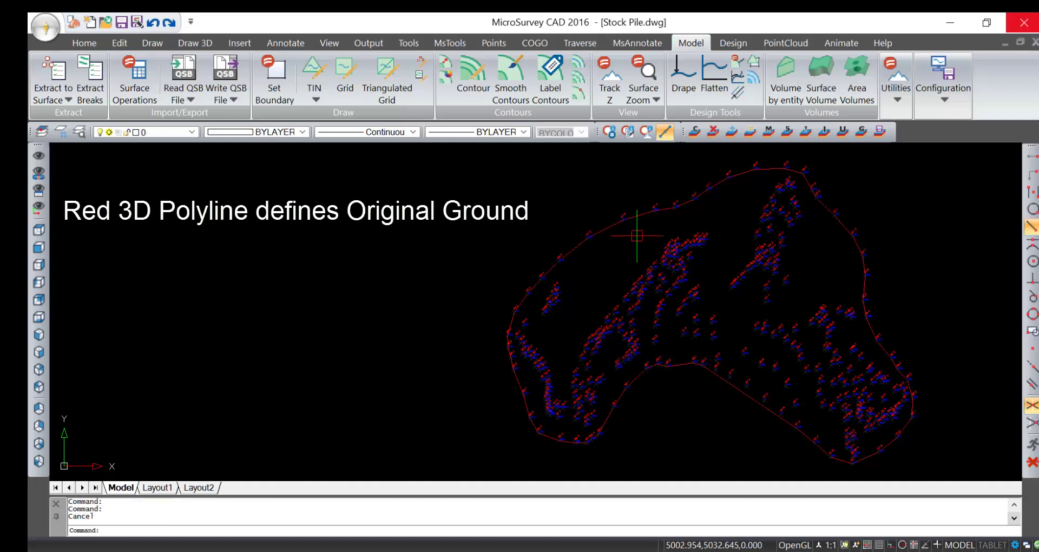
{"action": "left_click", "coordinate": [38, 249]}
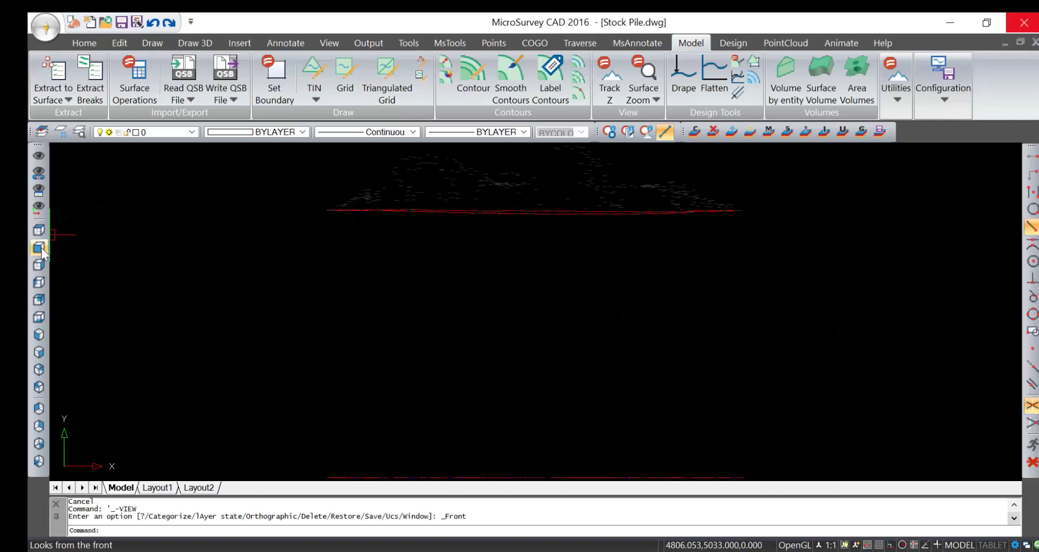
{"action": "middle_click_drag", "start_coordinate": [497, 332], "coordinate": [488, 398]}
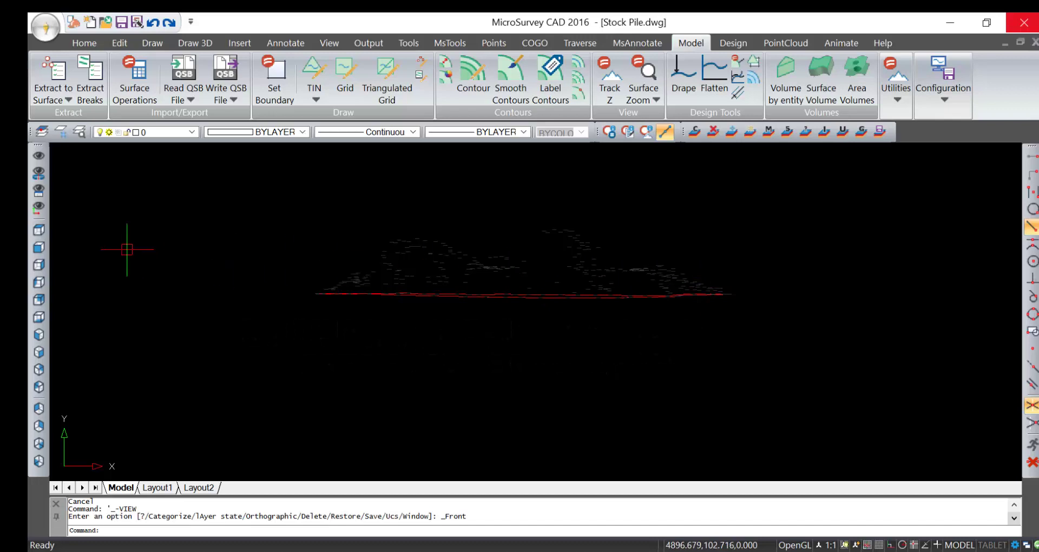
{"action": "left_click", "coordinate": [40, 231]}
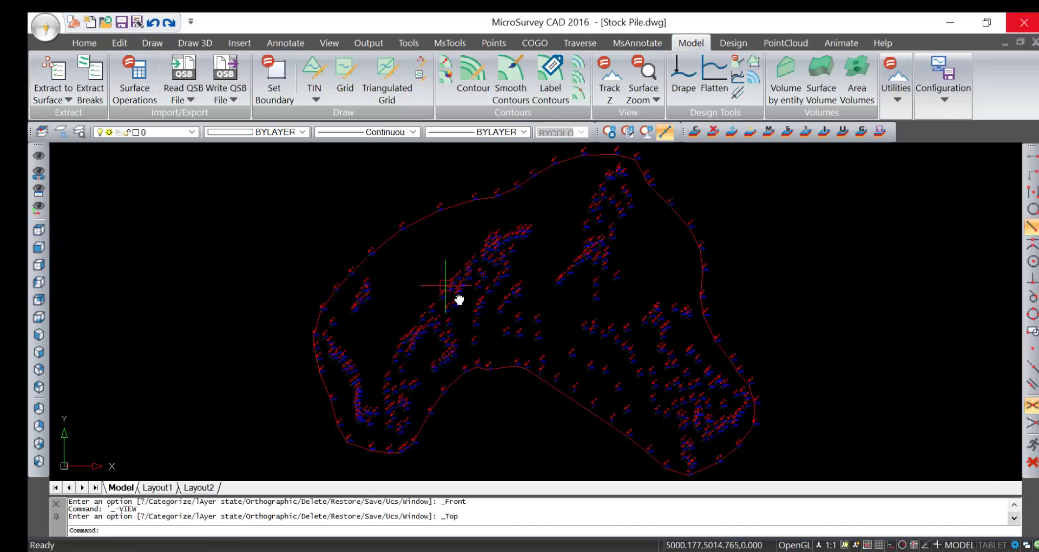
{"action": "middle_click_drag", "start_coordinate": [460, 297], "coordinate": [726, 306]}
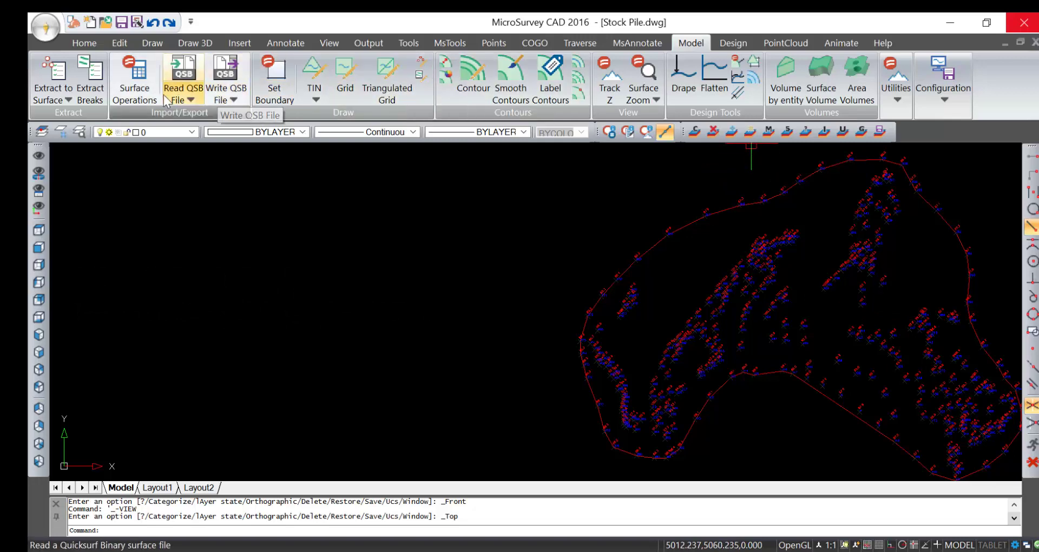
- Extract the red boundary polyline into the BOTTOM surface, giving 103 points
{"action": "left_click", "coordinate": [65, 88]}
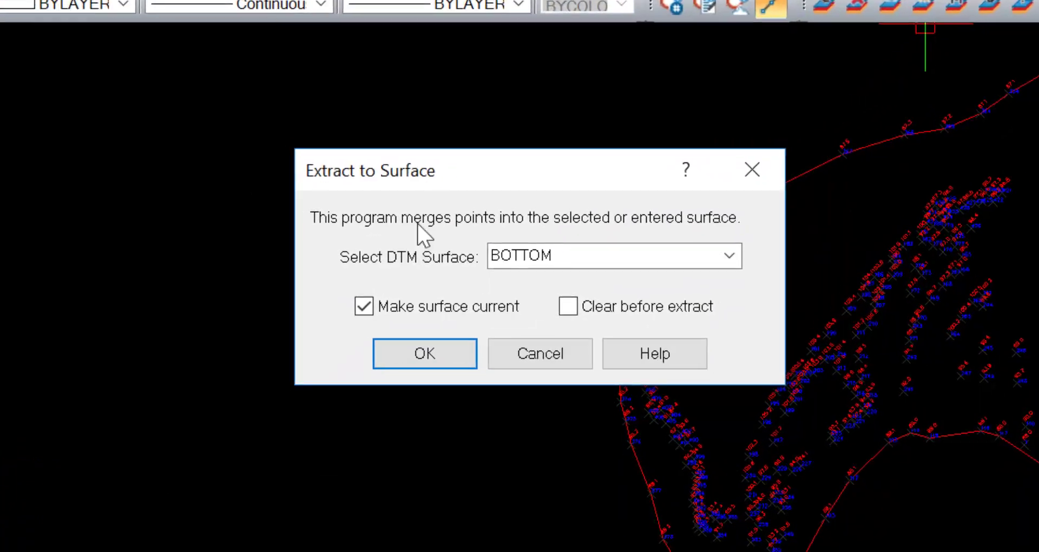
{"action": "left_click_drag", "start_coordinate": [598, 263], "coordinate": [401, 258]}
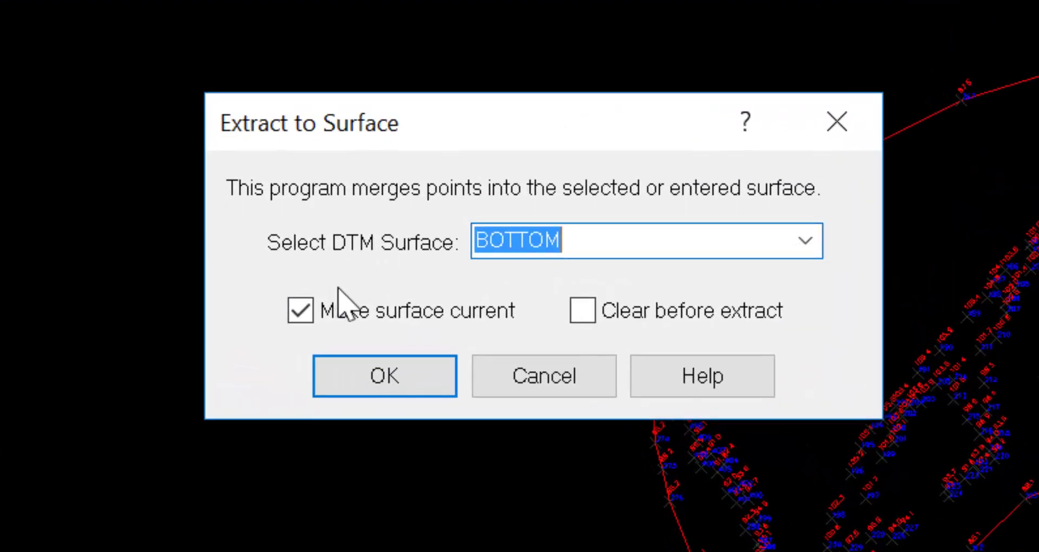
{"action": "left_click", "coordinate": [388, 379]}
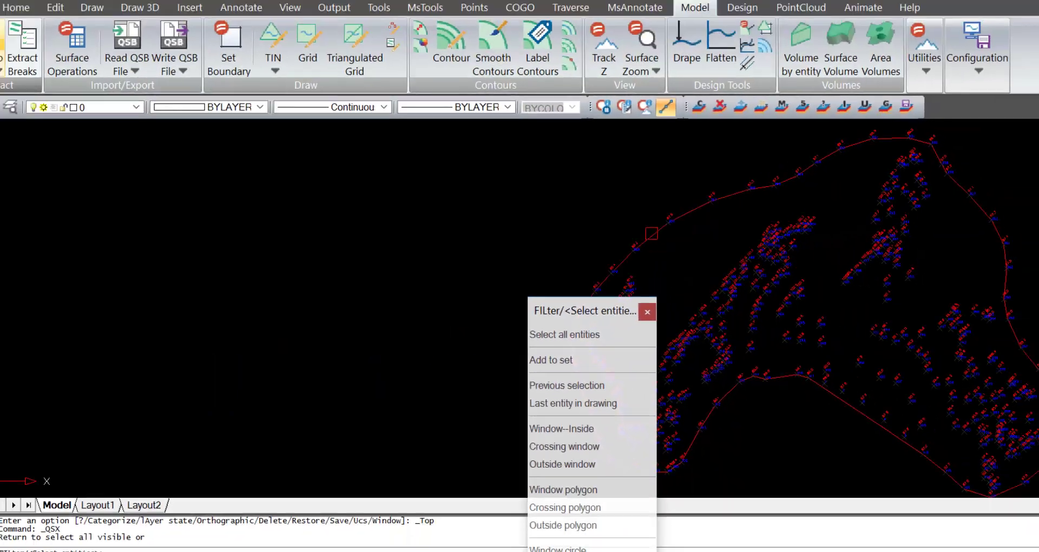
{"action": "left_click", "coordinate": [651, 234]}
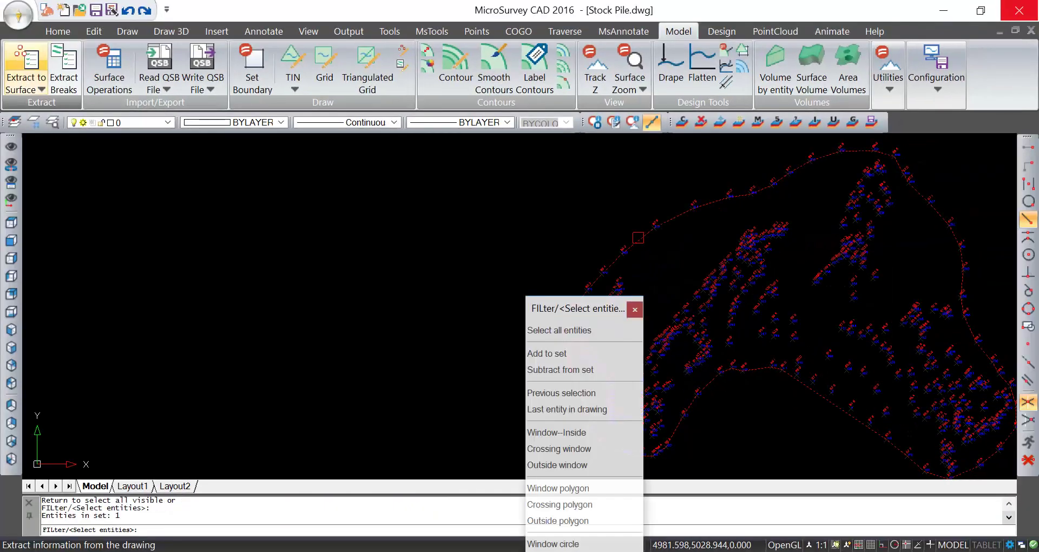
{"action": "key", "text": "Return"}
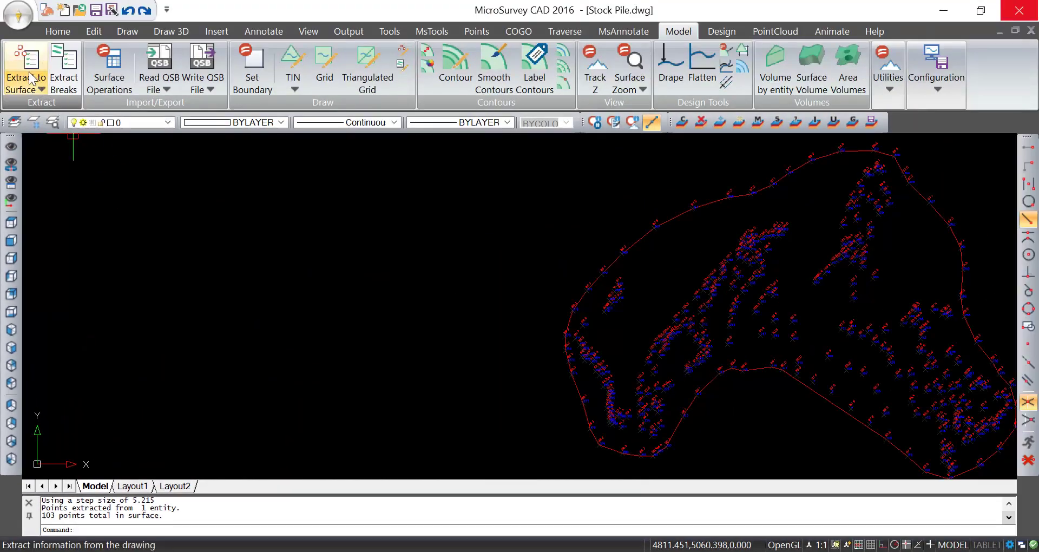
- Window-select all 1021 stockpile entities and extract them into a new TOP surface with 412 points
{"action": "left_click", "coordinate": [31, 79]}
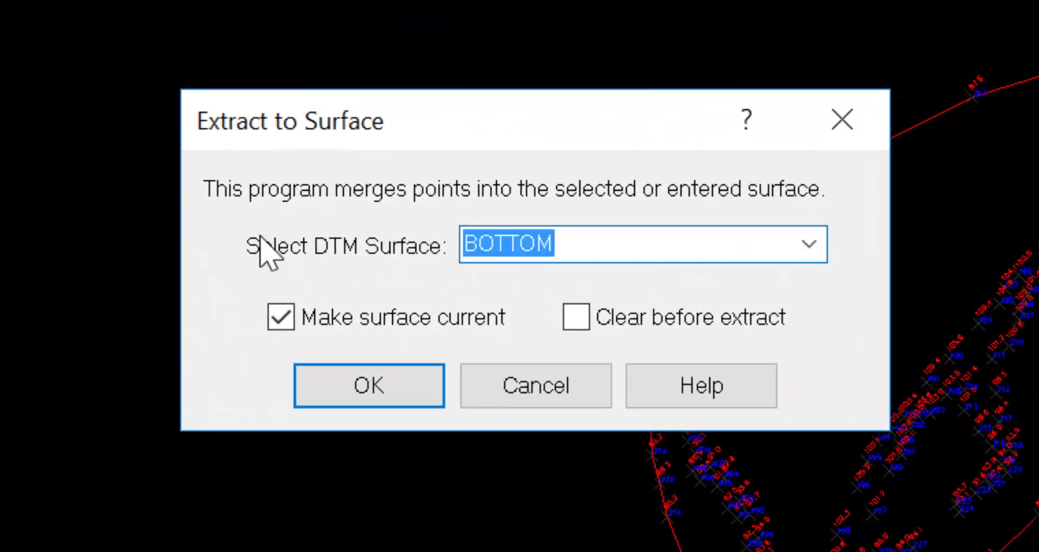
{"action": "type", "text": "TOP"}
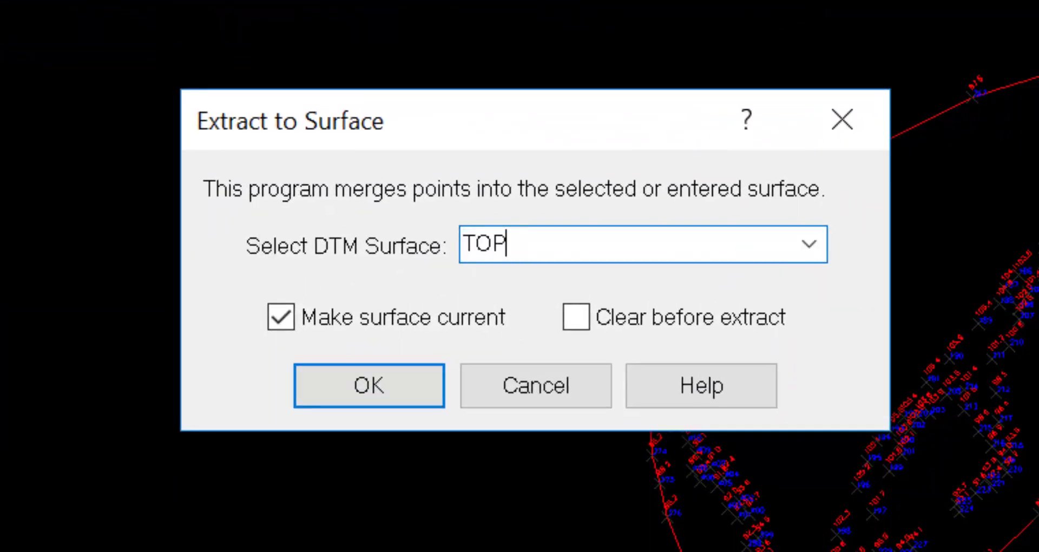
{"action": "left_click", "coordinate": [332, 388]}
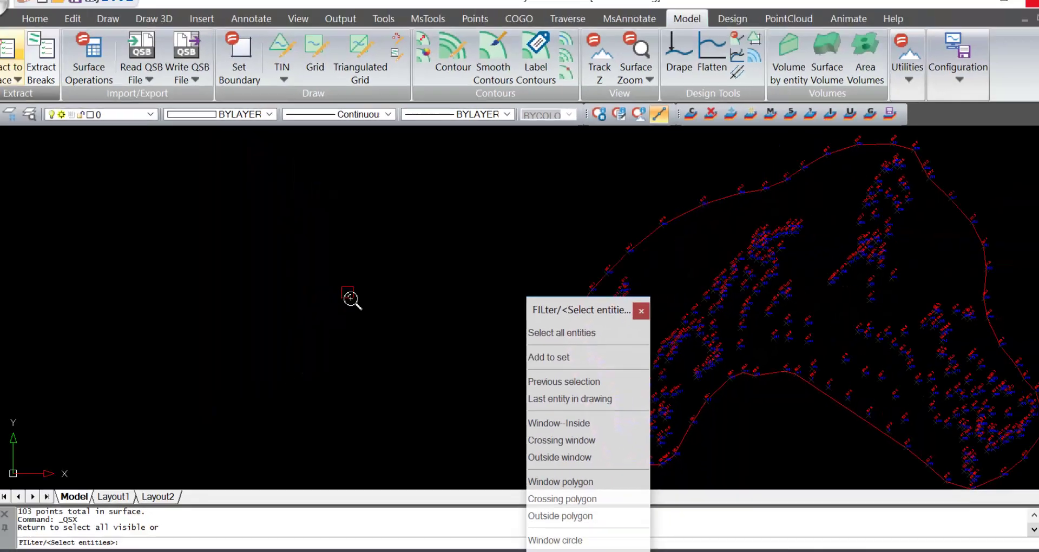
{"action": "scroll", "coordinate": [351, 298], "scroll_direction": "down", "scroll_amount": 2}
{"action": "middle_click_drag", "start_coordinate": [393, 315], "coordinate": [113, 297]}
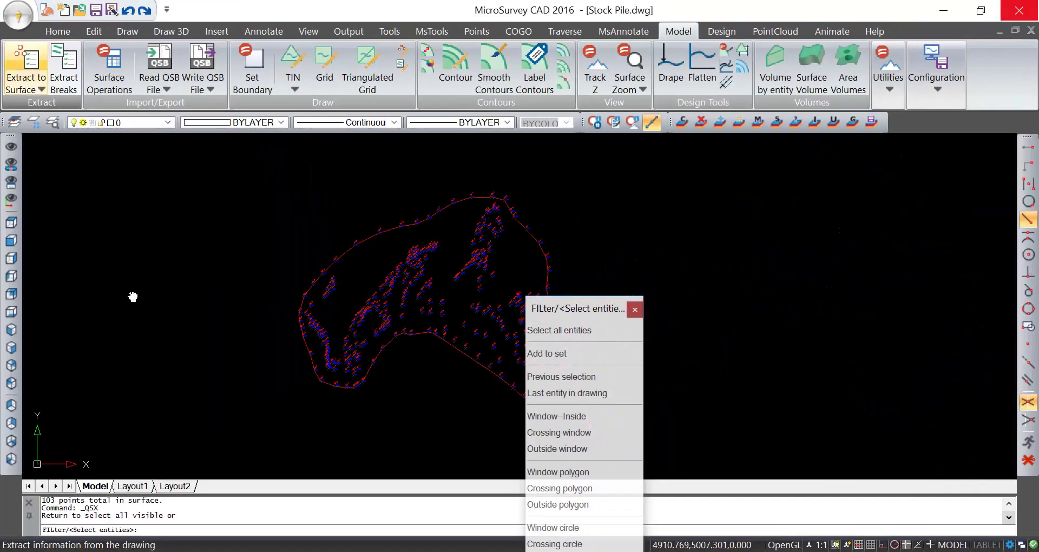
{"action": "left_click", "coordinate": [141, 405]}
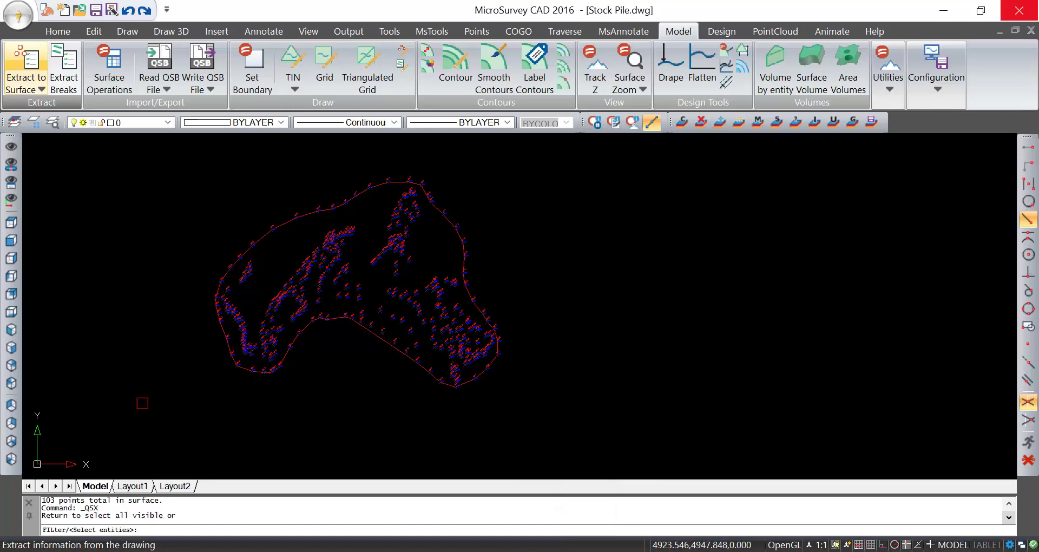
{"action": "left_click", "coordinate": [522, 162]}
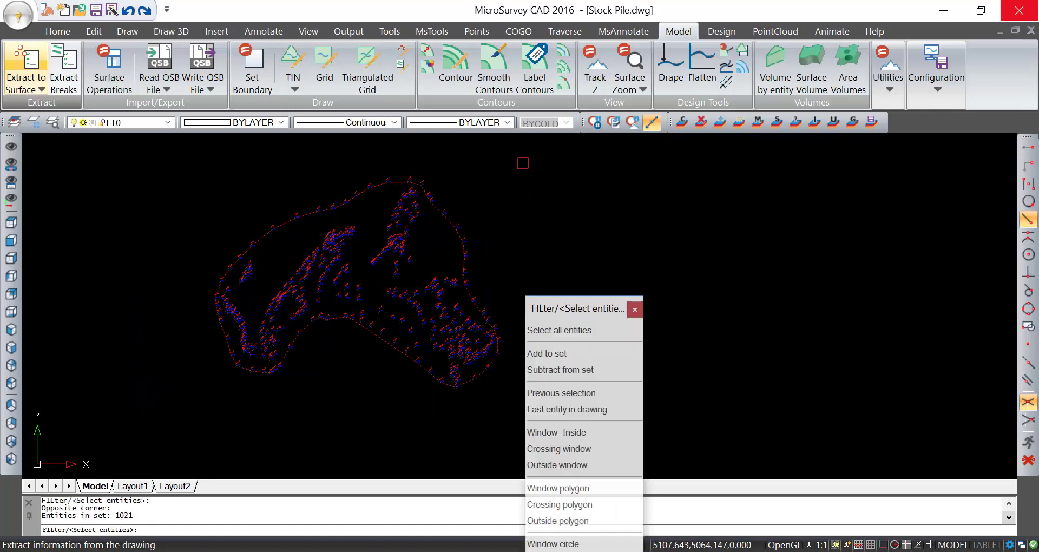
{"action": "key", "text": "Return"}
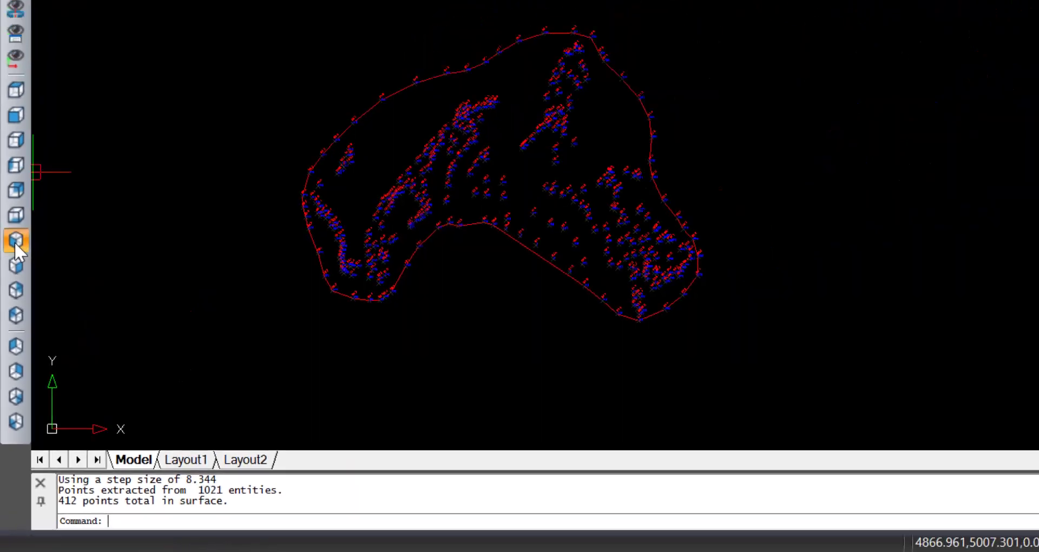
- In isometric view, build and show a 167-triangle TIN for the BOTTOM surface
{"action": "left_click", "coordinate": [16, 241]}
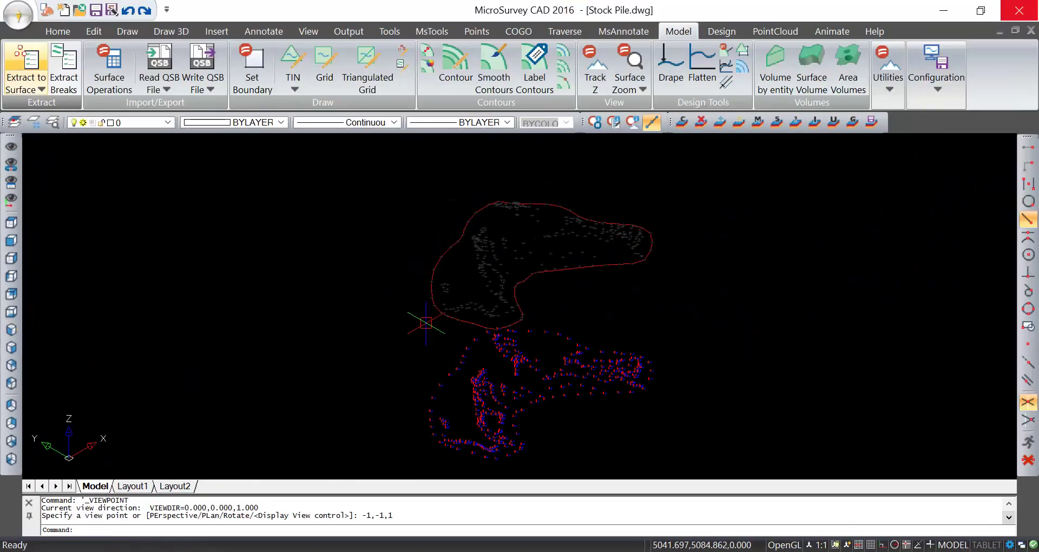
{"action": "middle_click_drag", "start_coordinate": [476, 309], "coordinate": [403, 334]}
{"action": "scroll", "coordinate": [411, 330], "scroll_direction": "up", "scroll_amount": 3}
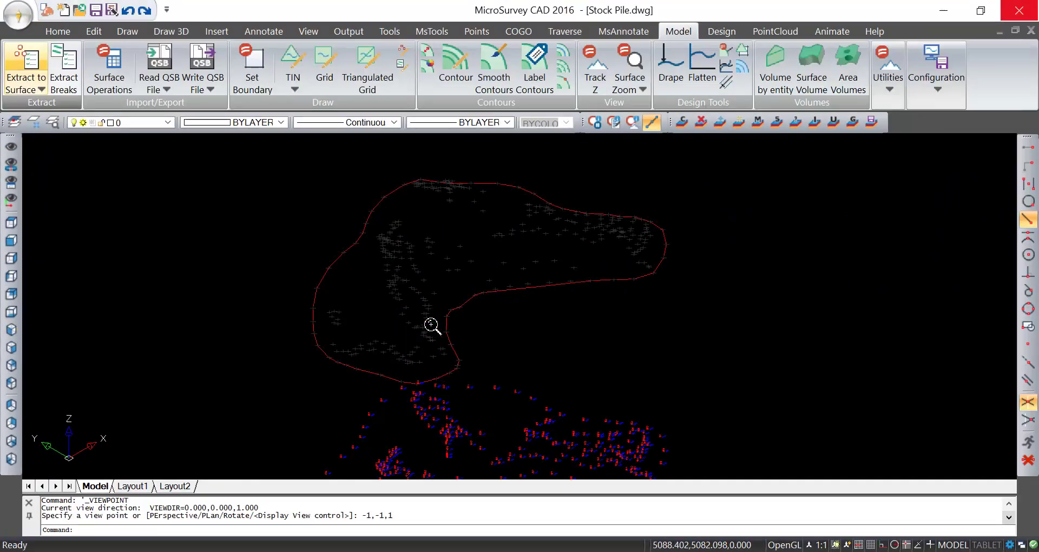
{"action": "left_click", "coordinate": [292, 64]}
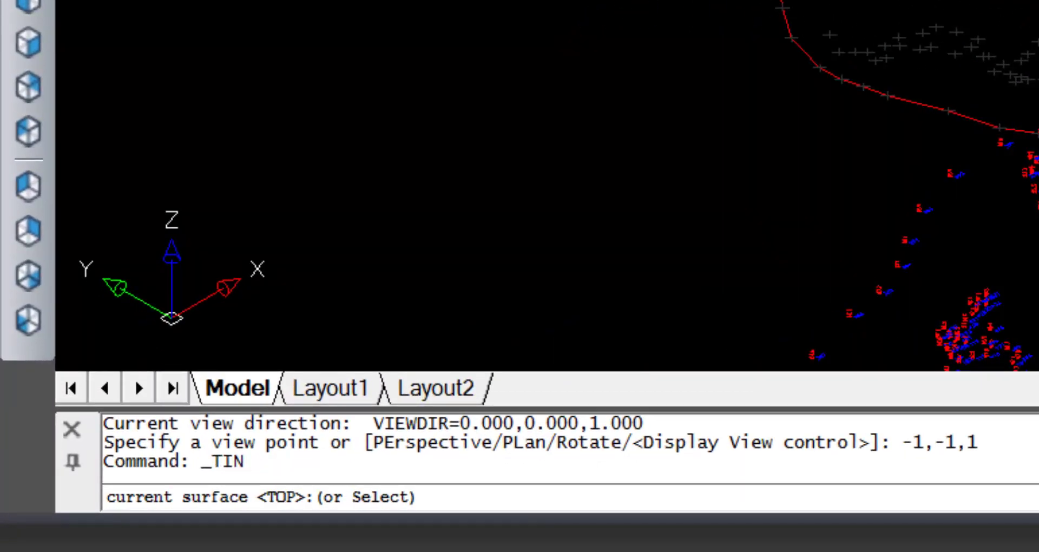
{"action": "type", "text": "s"}
{"action": "key", "text": "Return"}
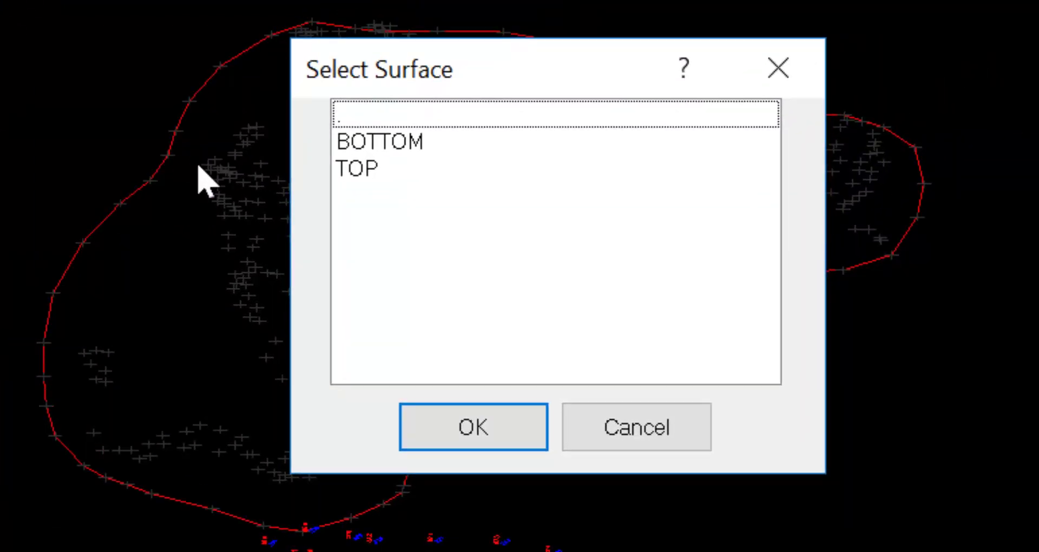
{"action": "left_click", "coordinate": [396, 141]}
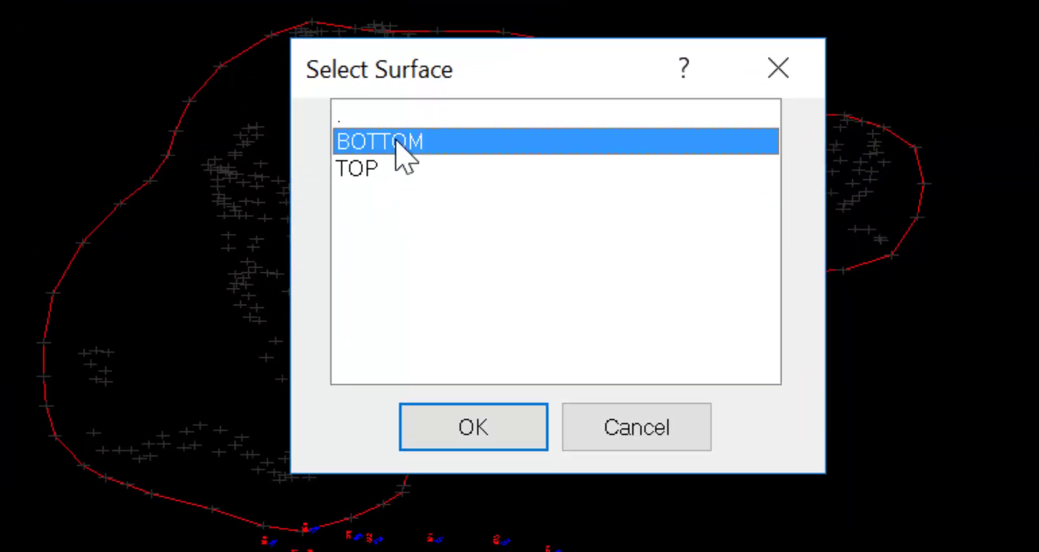
{"action": "left_click", "coordinate": [476, 441]}
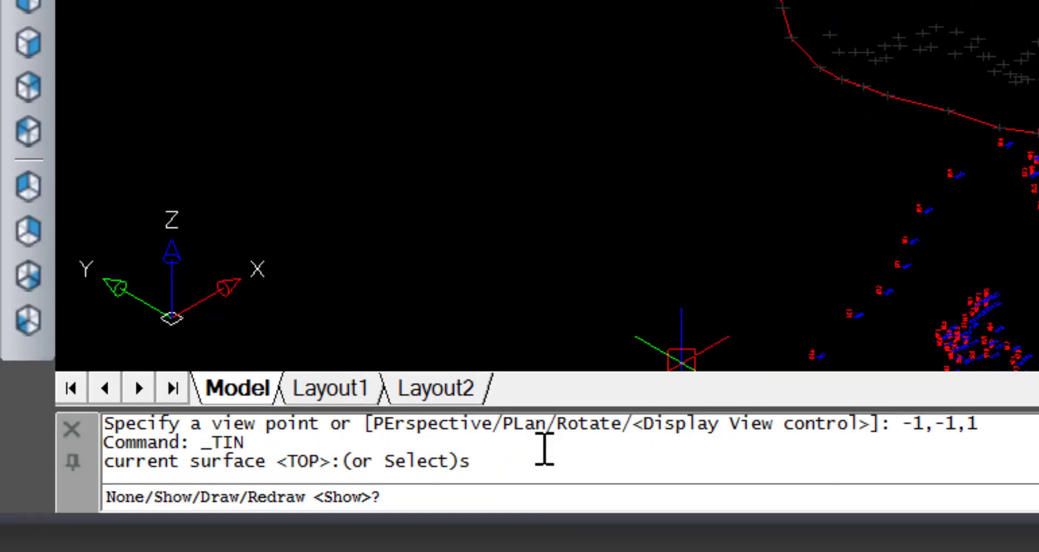
{"action": "type", "text": "s"}
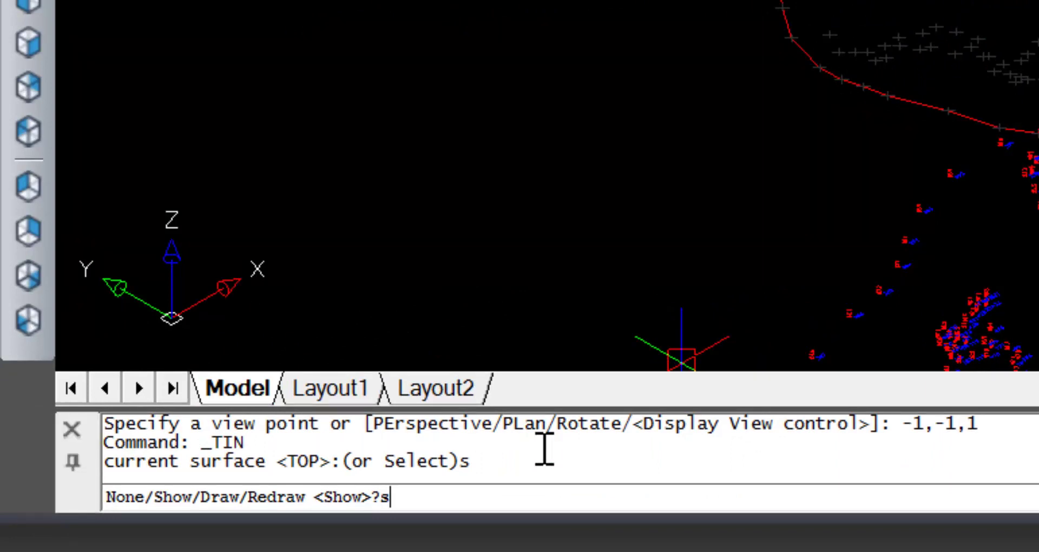
{"action": "key", "text": "Return"}
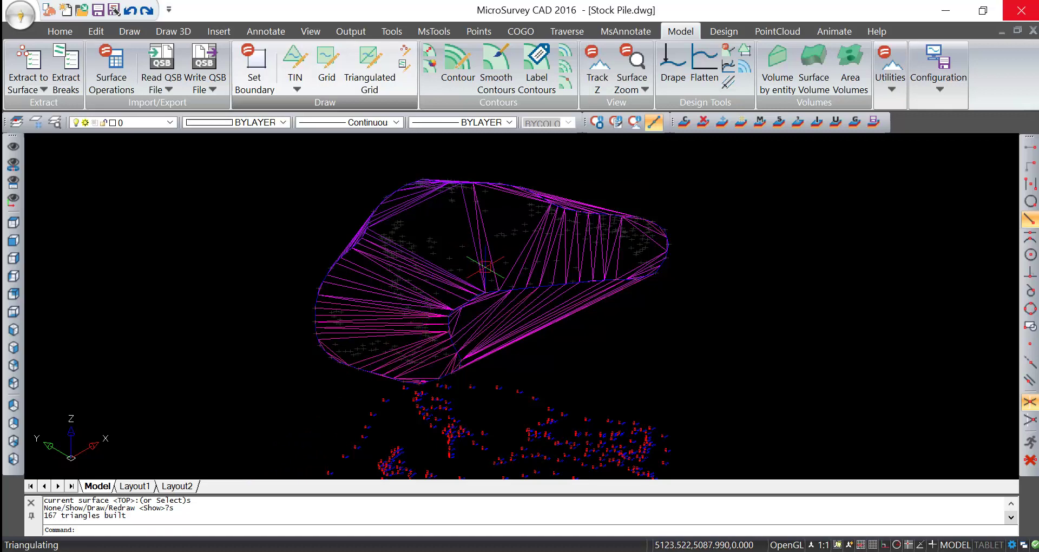
- Clear the temporary triangles and build a 780-triangle TIN for TOP, dropping 6 stacked points
{"action": "left_click", "coordinate": [495, 278]}
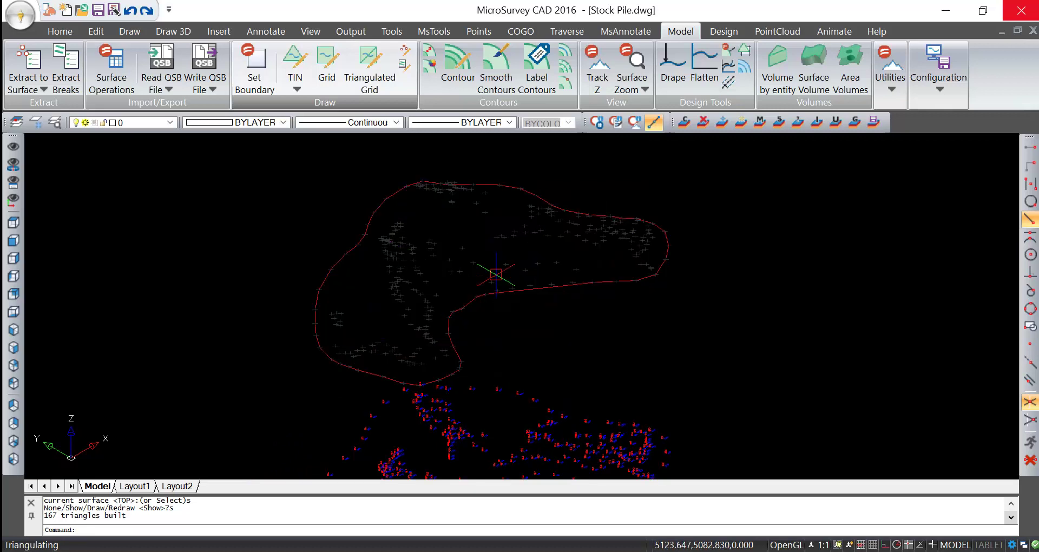
{"action": "left_click", "coordinate": [295, 62]}
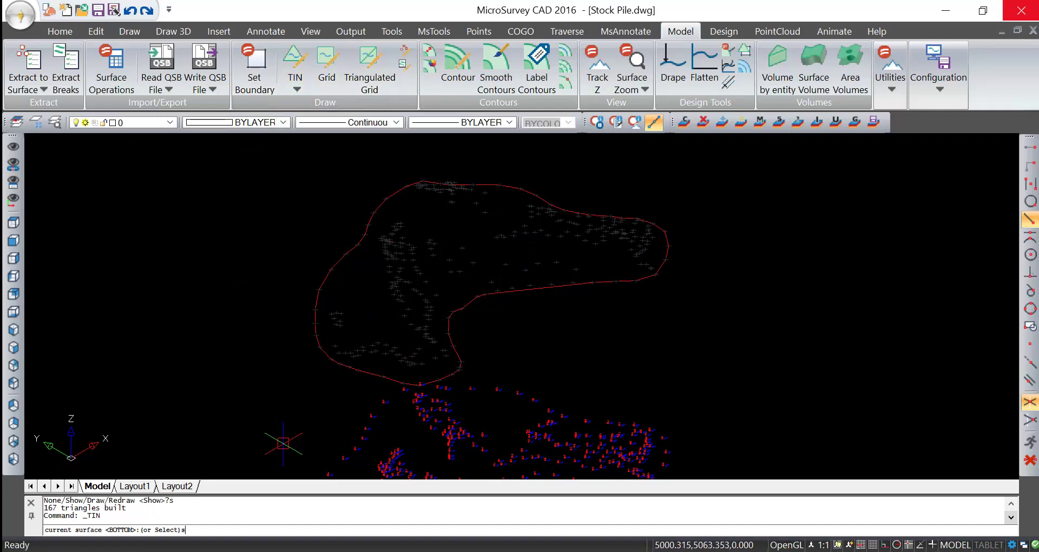
{"action": "type", "text": "s"}
{"action": "key", "text": "Return"}
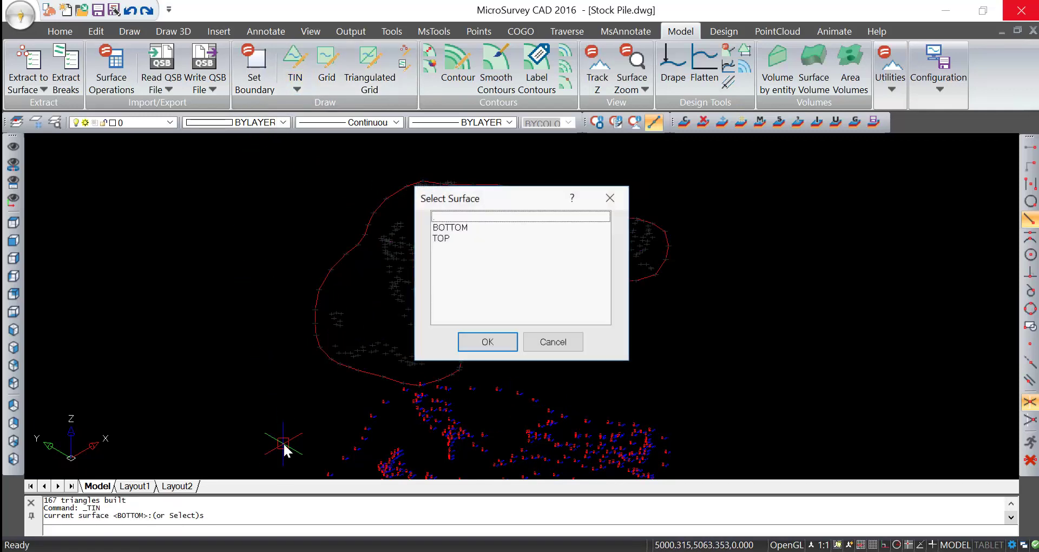
{"action": "left_click", "coordinate": [443, 239]}
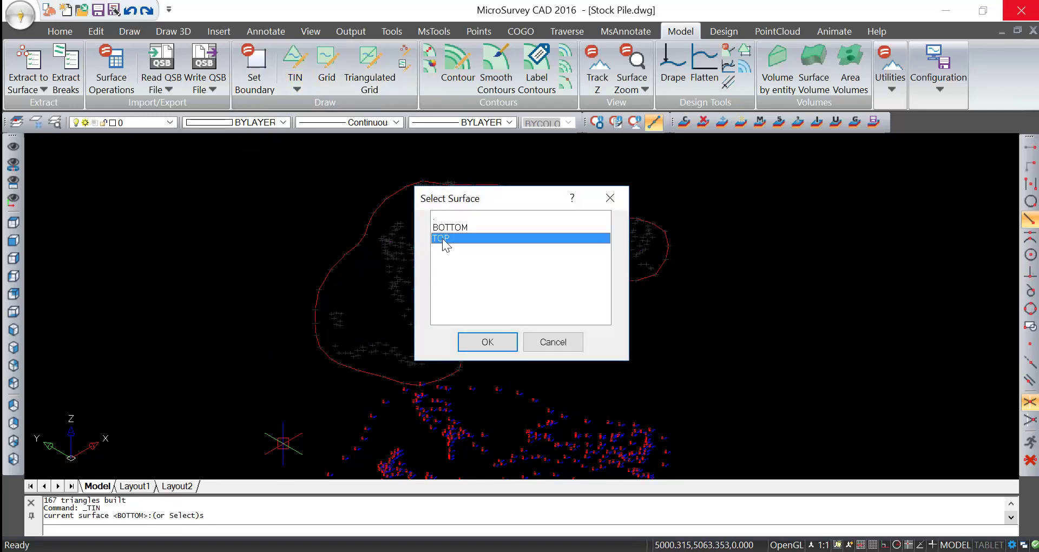
{"action": "left_click", "coordinate": [494, 341]}
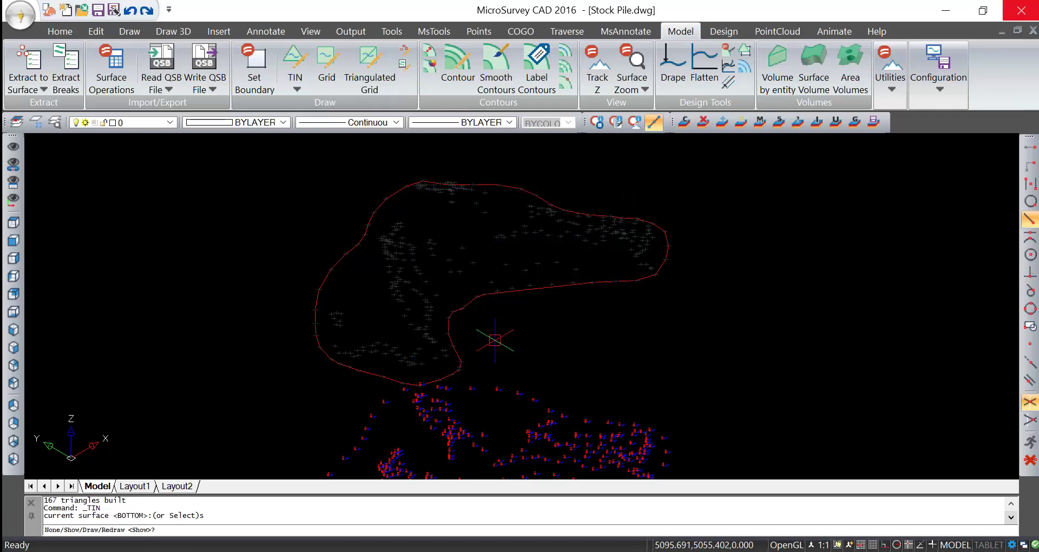
{"action": "key", "text": "Return"}
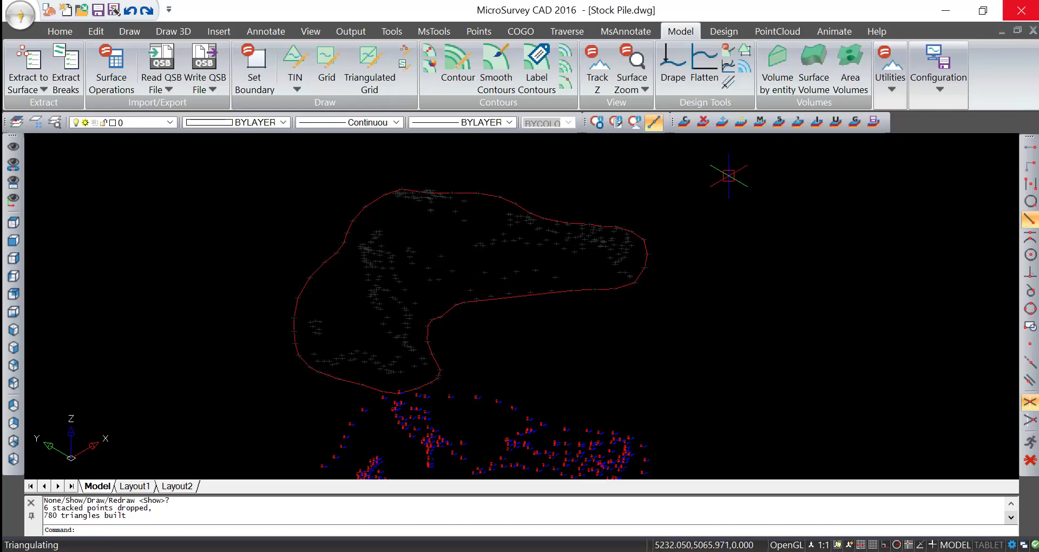
- Open the Surface Volume dialog, move it aside, and list surfaces for the first surface
{"action": "left_click", "coordinate": [809, 81]}
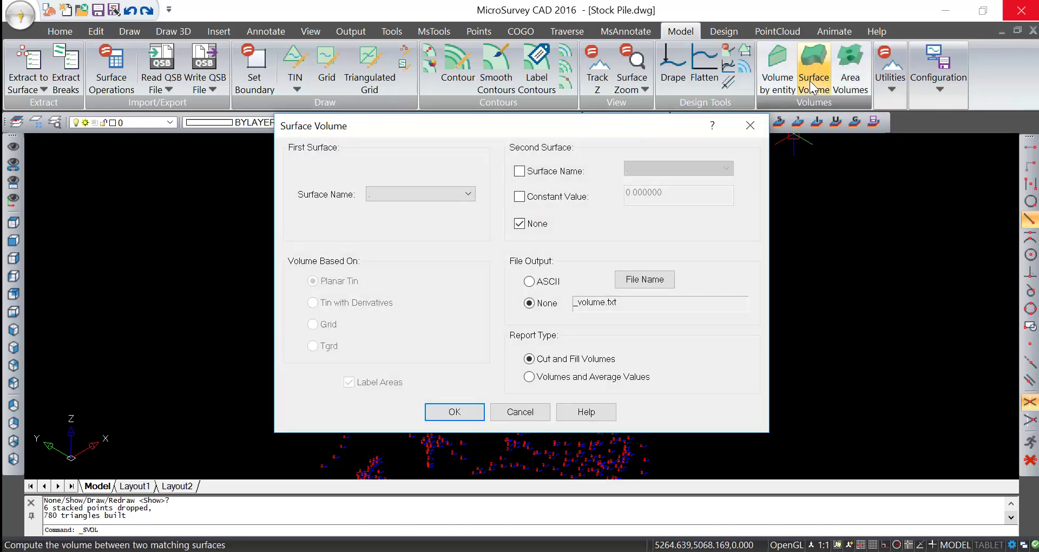
{"action": "left_click_drag", "start_coordinate": [551, 124], "coordinate": [518, 93]}
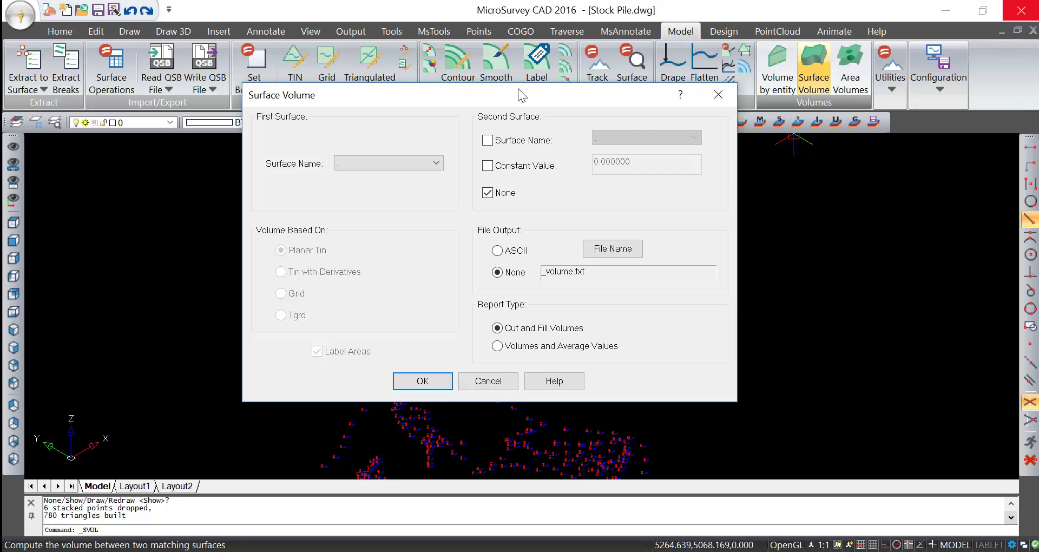
{"action": "left_click", "coordinate": [436, 163]}
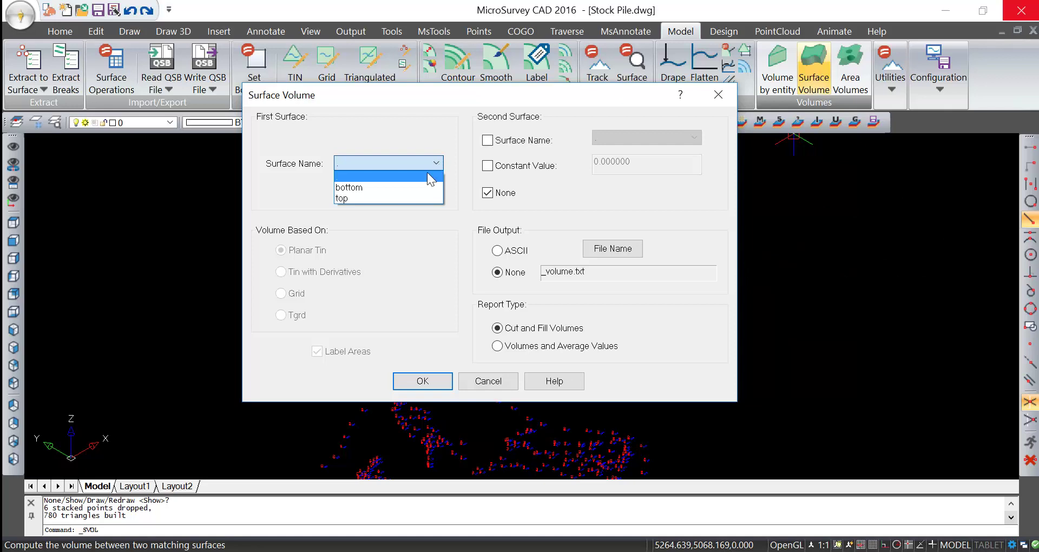
- Compute top-minus-bottom cut and fill: positive 57649.014, negative -0.962, net 57648.052
{"action": "left_click", "coordinate": [377, 197]}
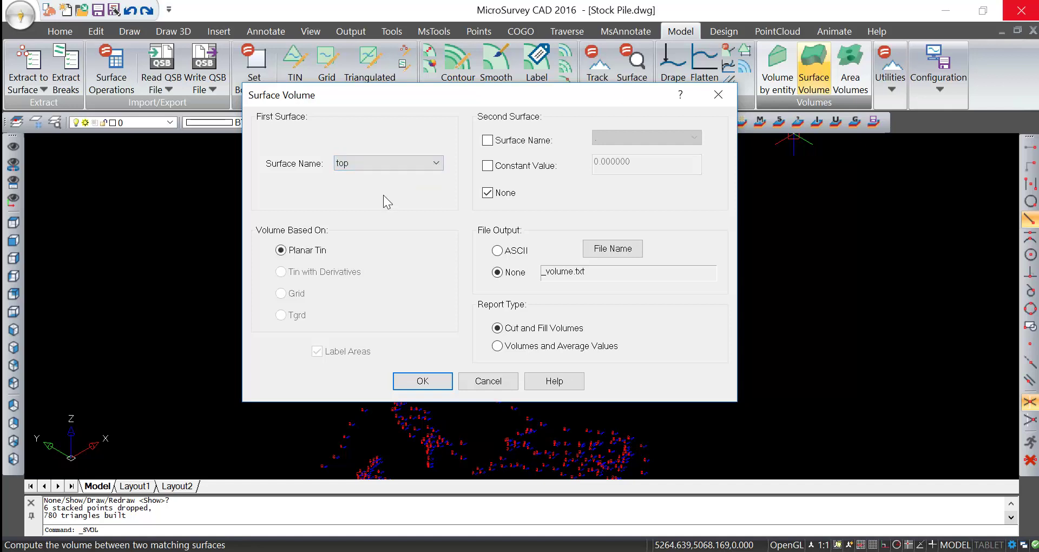
{"action": "left_click", "coordinate": [487, 140]}
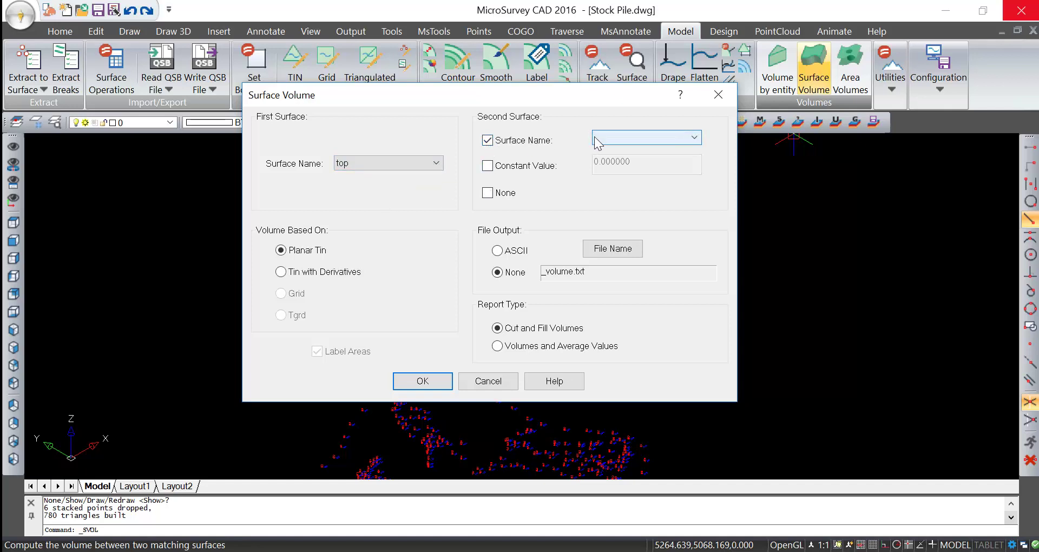
{"action": "left_click", "coordinate": [596, 142]}
{"action": "left_click", "coordinate": [606, 162]}
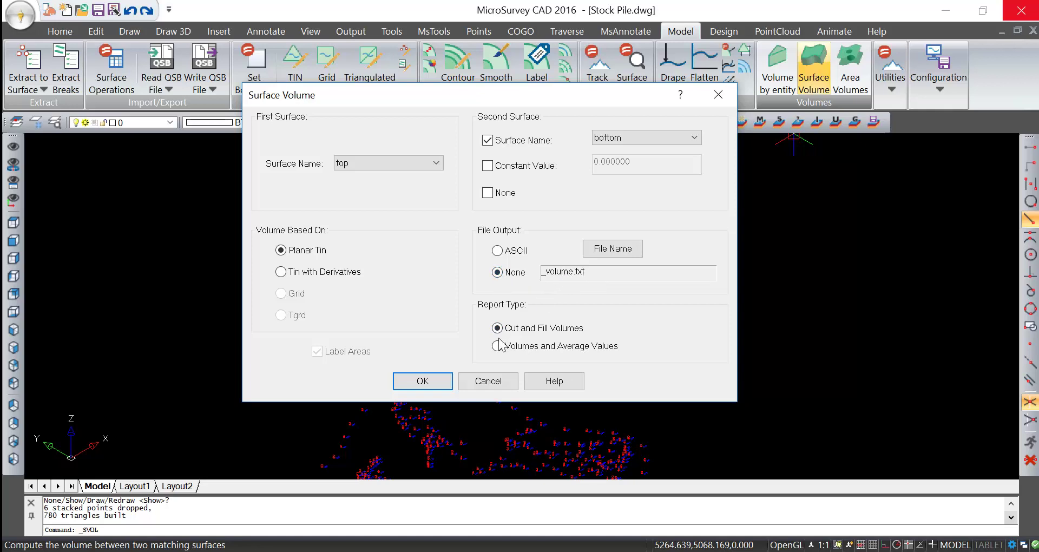
{"action": "left_click", "coordinate": [423, 381]}
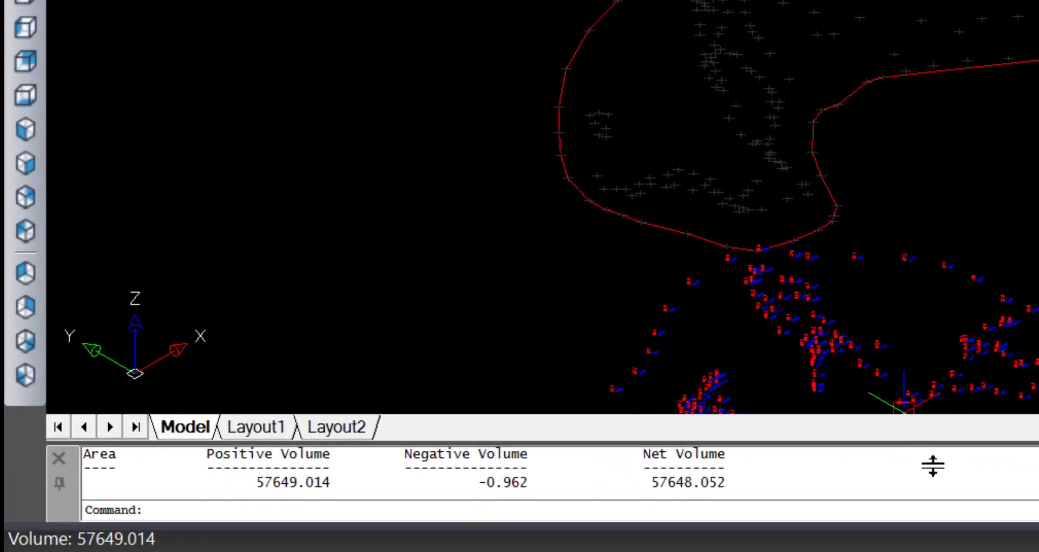
- Drag the command window splitter up to show the full TOP-BOTTOM volume report
{"action": "left_click_drag", "start_coordinate": [931, 457], "coordinate": [911, 250]}
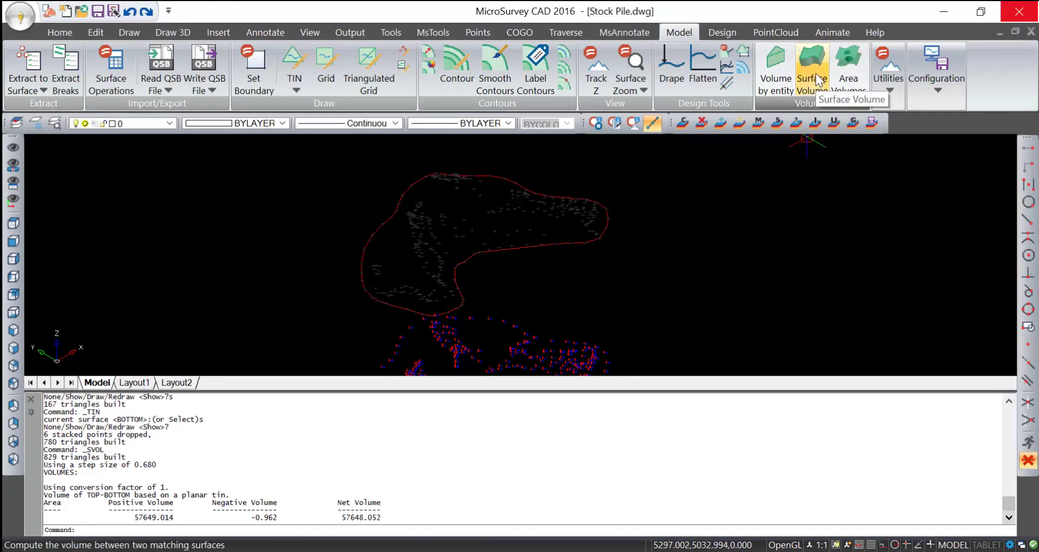
- Report top-over-bottom volumes and average values: net 57648.052, plan area 8163.186, average Z 7.062
{"action": "left_click", "coordinate": [819, 87]}
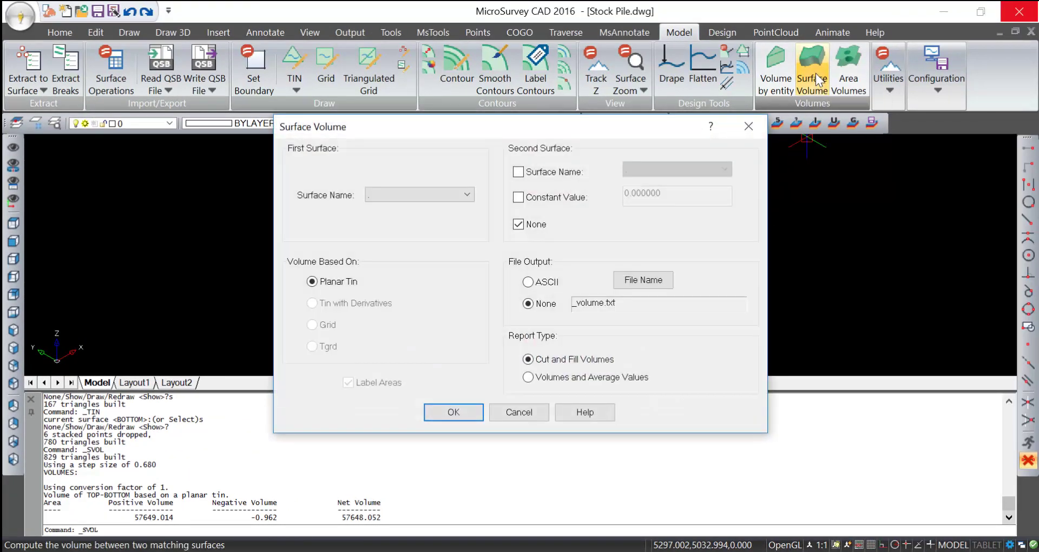
{"action": "left_click", "coordinate": [465, 195]}
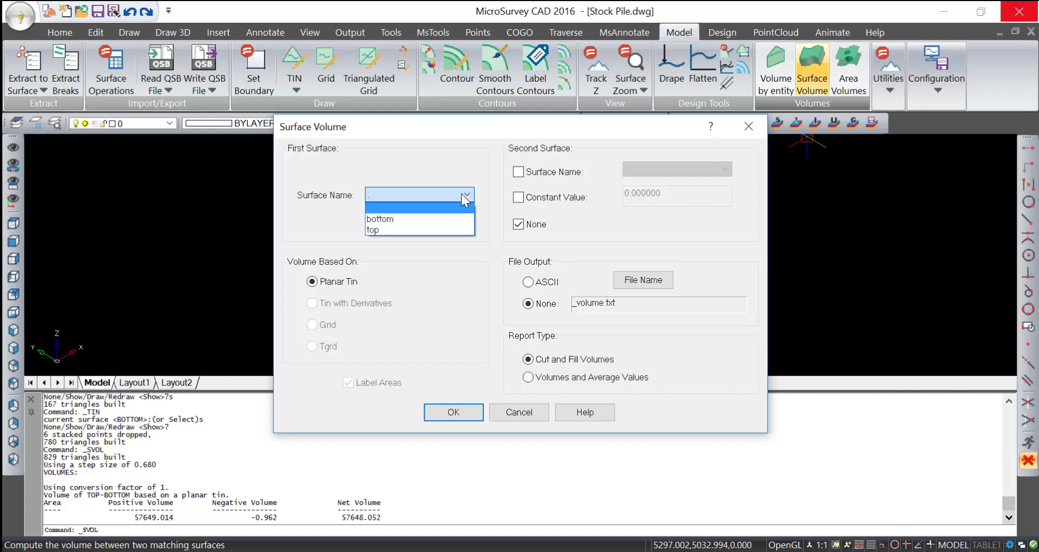
{"action": "left_click", "coordinate": [403, 229]}
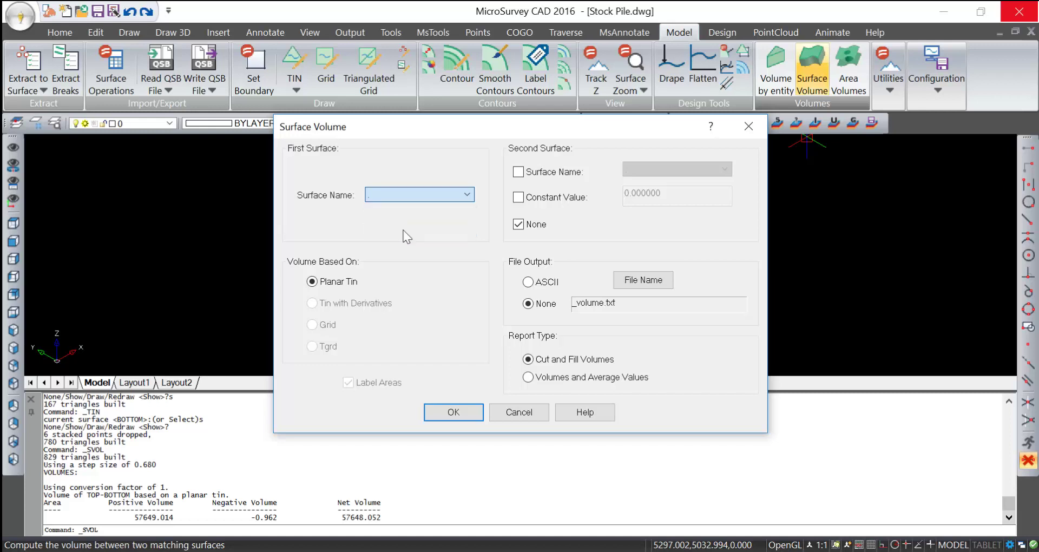
{"action": "left_click", "coordinate": [518, 173]}
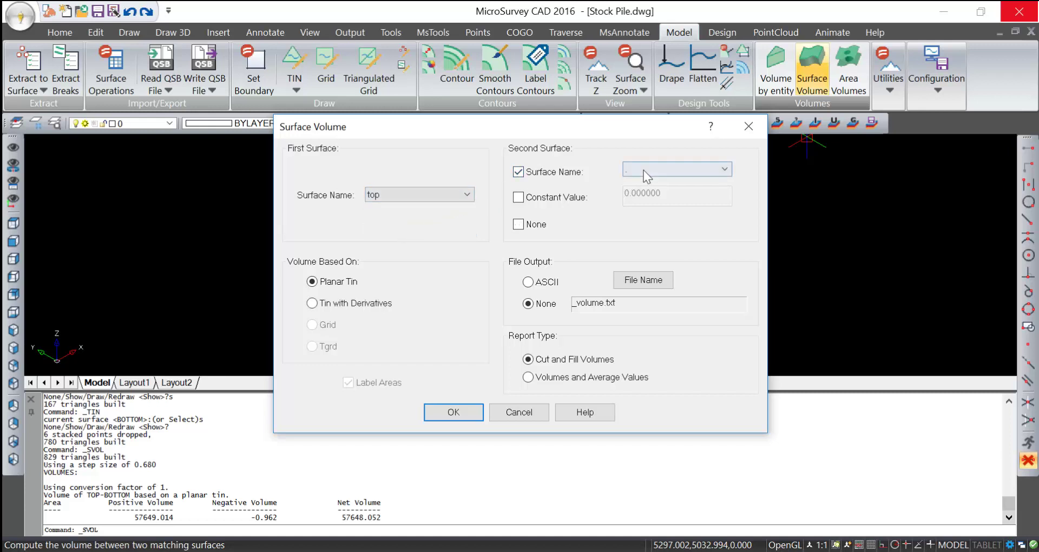
{"action": "left_click", "coordinate": [644, 169]}
{"action": "left_click", "coordinate": [644, 194]}
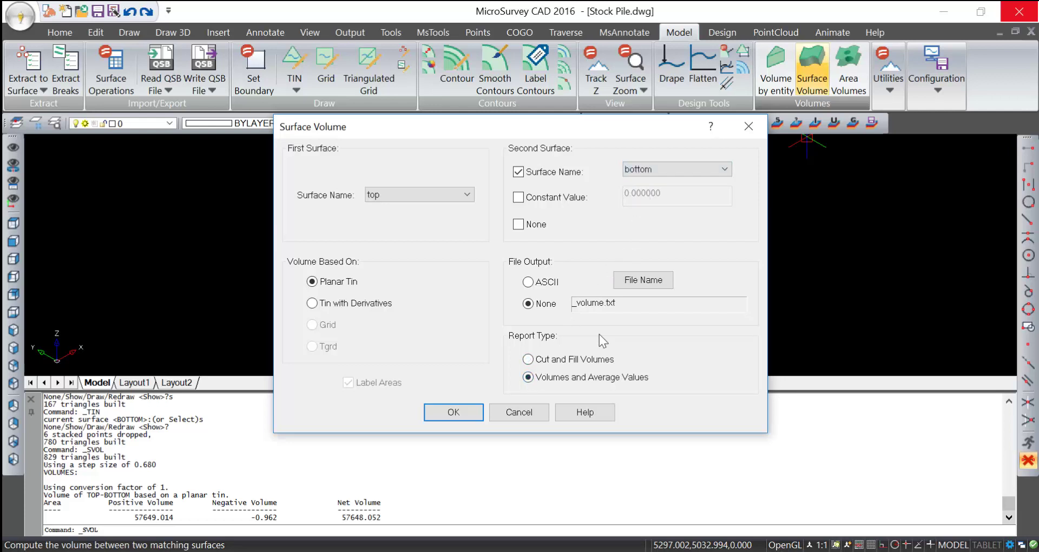
{"action": "left_click", "coordinate": [454, 412]}
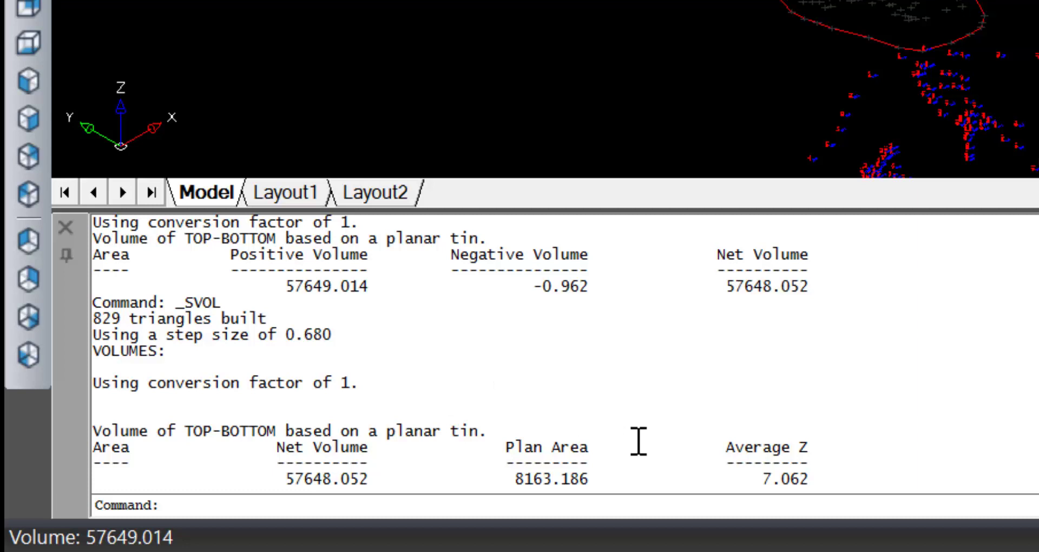
- Highlight net volume 57648.052, plan area 8163.186 and average Z 7.062, then shrink the history
{"action": "left_click_drag", "start_coordinate": [381, 499], "coordinate": [303, 503]}
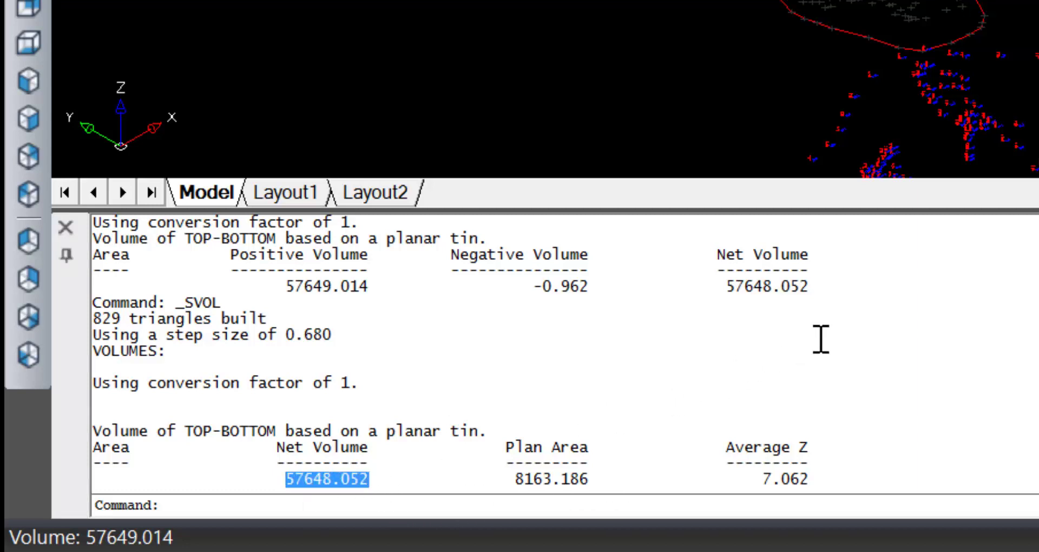
{"action": "left_click_drag", "start_coordinate": [829, 291], "coordinate": [737, 306]}
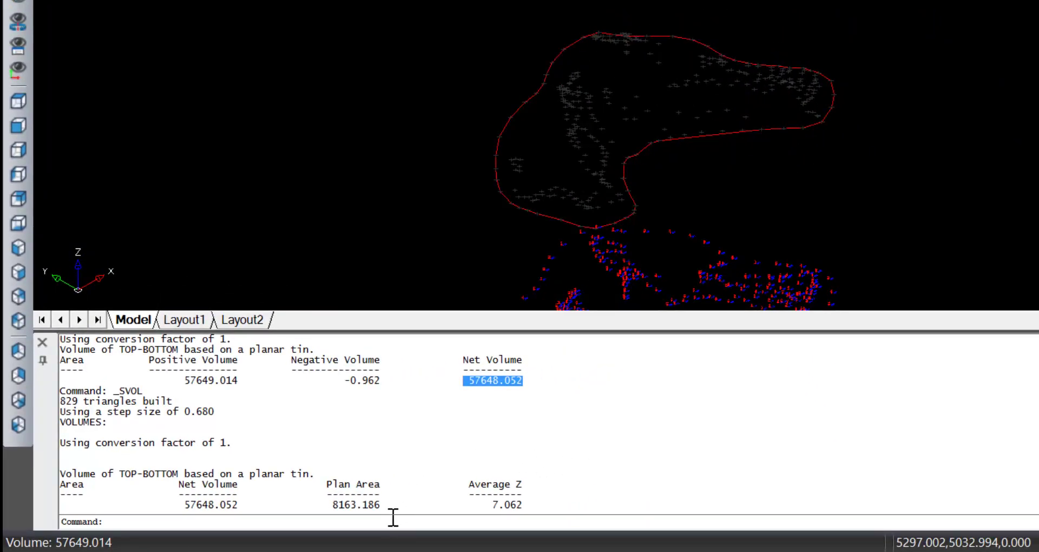
{"action": "left_click_drag", "start_coordinate": [390, 513], "coordinate": [343, 517]}
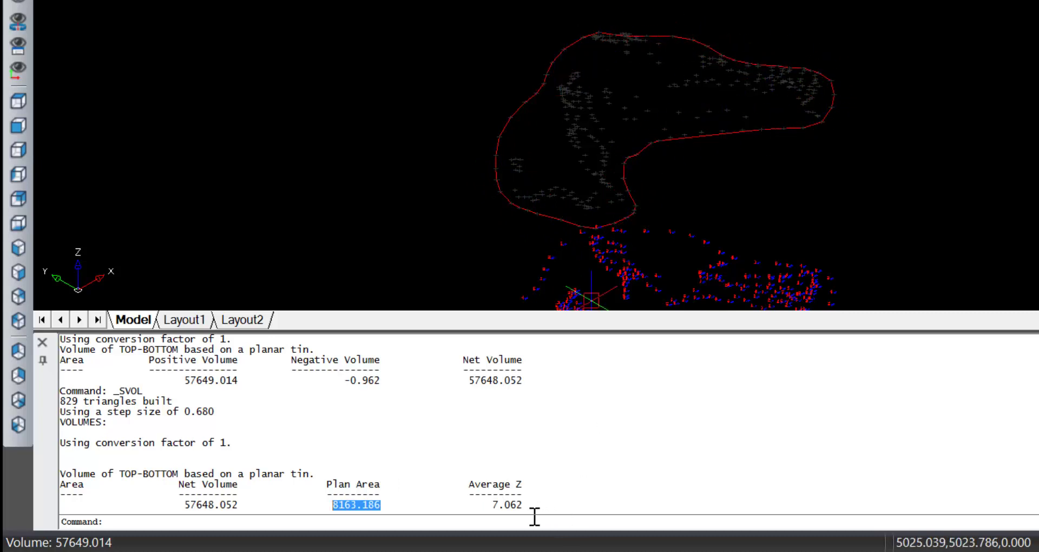
{"action": "left_click_drag", "start_coordinate": [535, 511], "coordinate": [498, 509]}
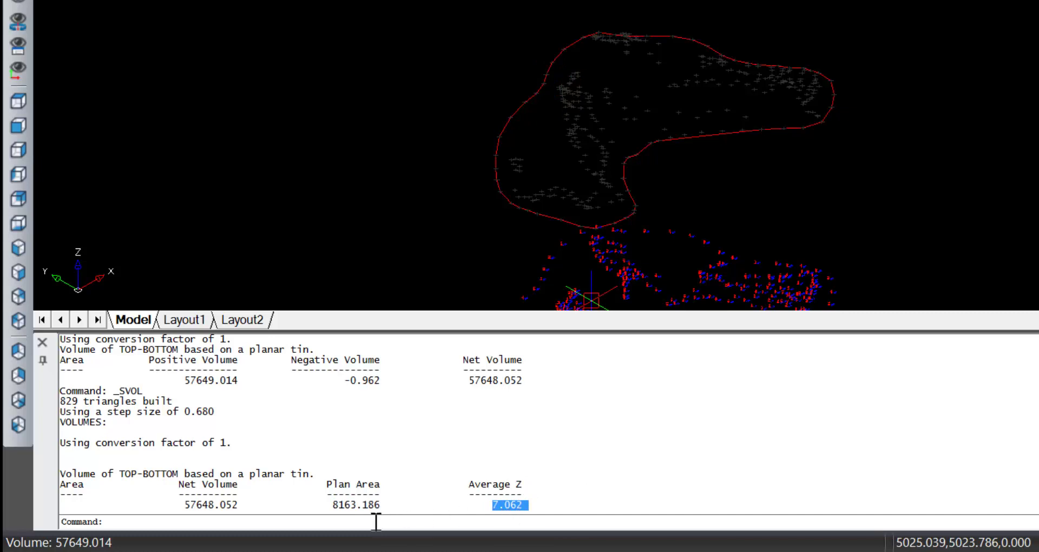
{"action": "left_click", "coordinate": [359, 505]}
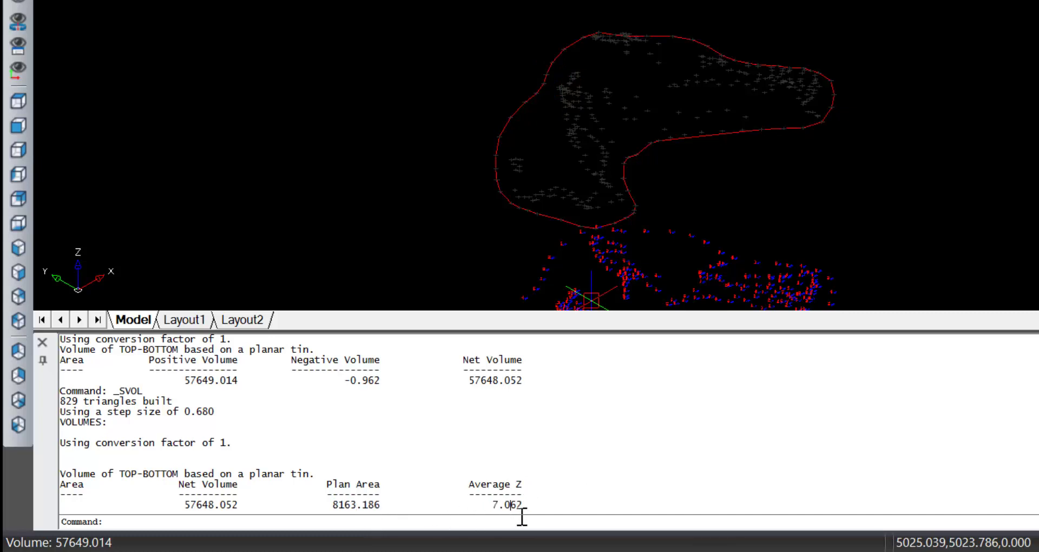
{"action": "left_click_drag", "start_coordinate": [253, 517], "coordinate": [195, 518]}
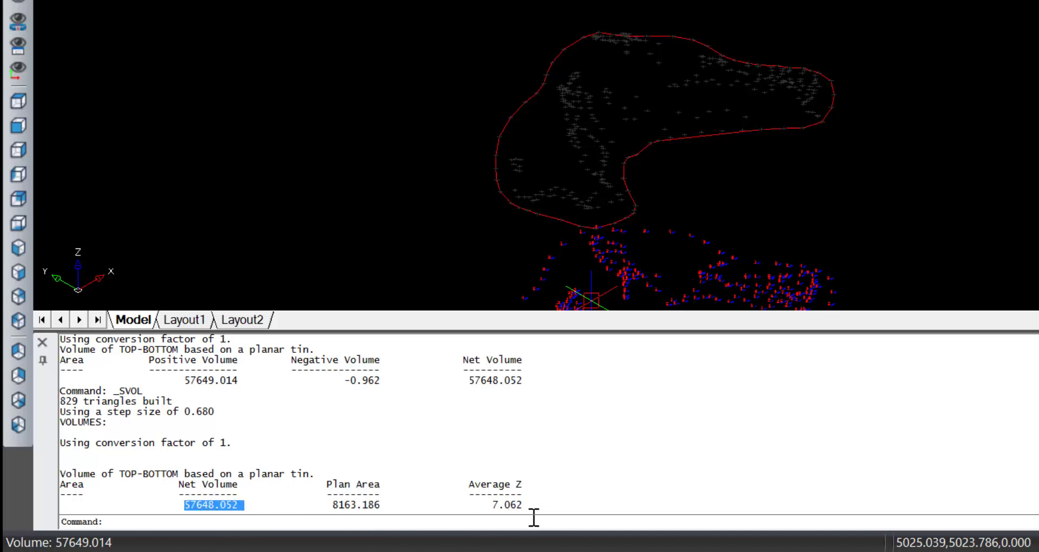
{"action": "double_click", "coordinate": [505, 517]}
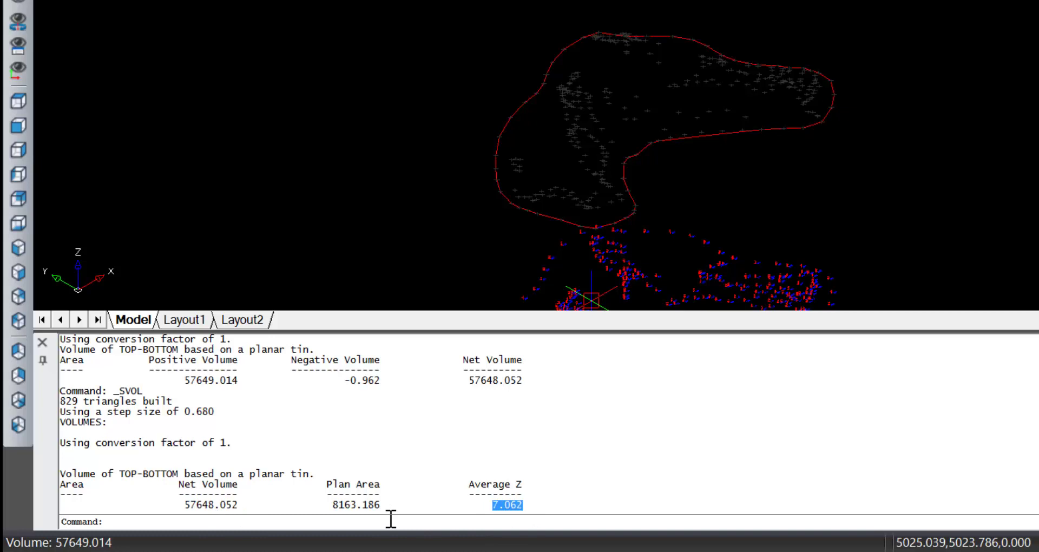
{"action": "double_click", "coordinate": [345, 517]}
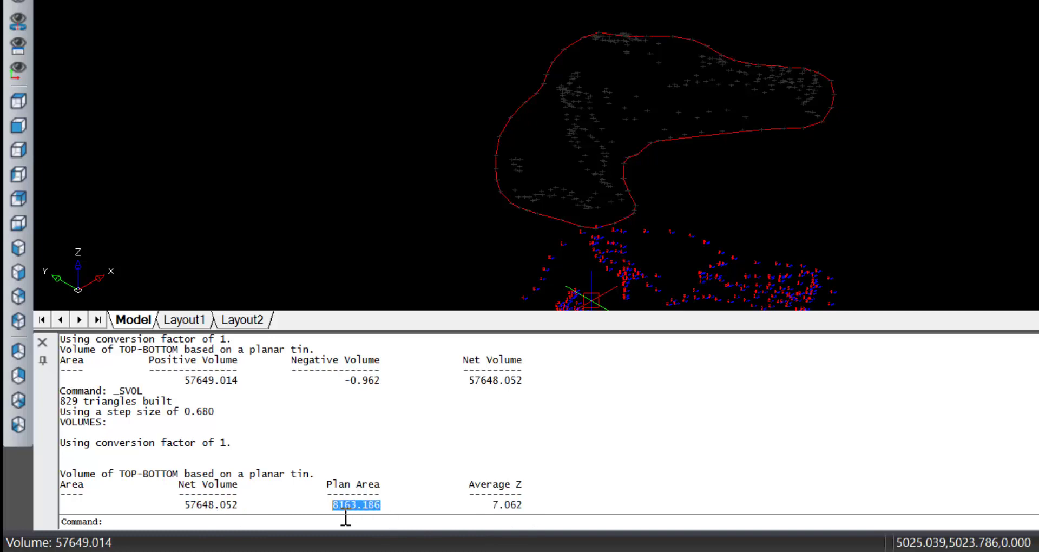
{"action": "left_click", "coordinate": [535, 517]}
{"action": "double_click", "coordinate": [505, 517]}
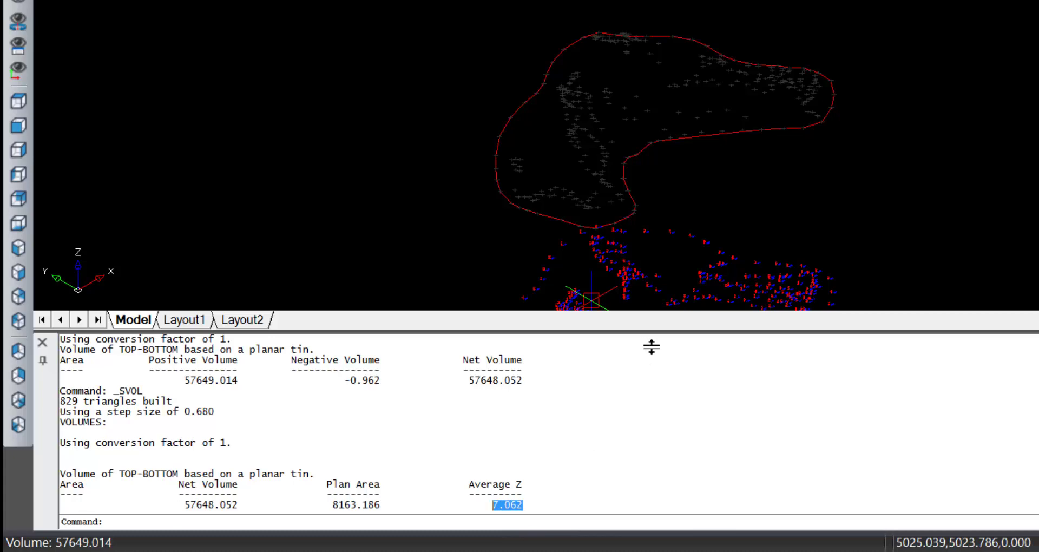
{"action": "left_click_drag", "start_coordinate": [651, 346], "coordinate": [653, 461]}
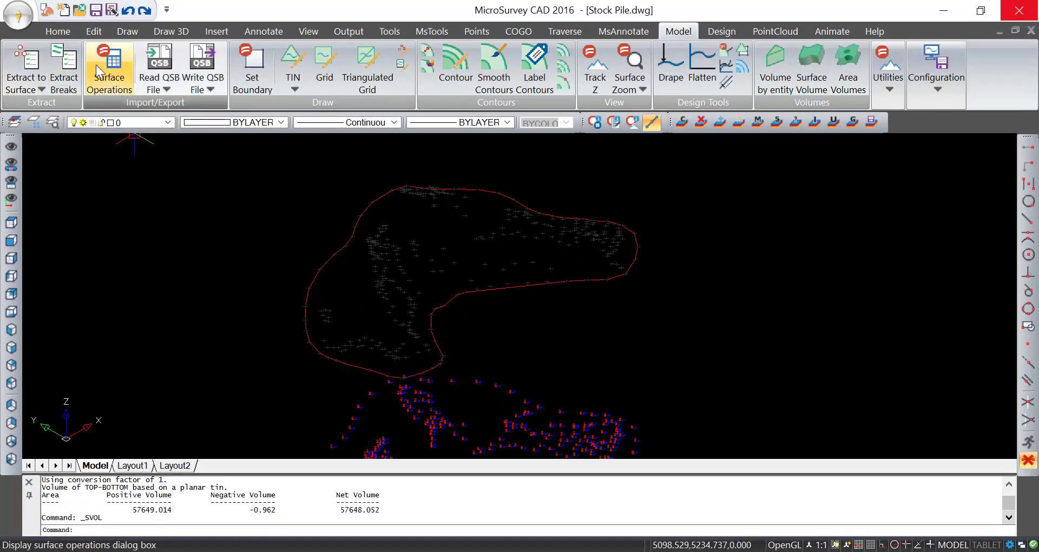
- In Surface Management, select BOTTOM and TOP and write them to a QSB file
{"action": "left_click", "coordinate": [115, 69]}
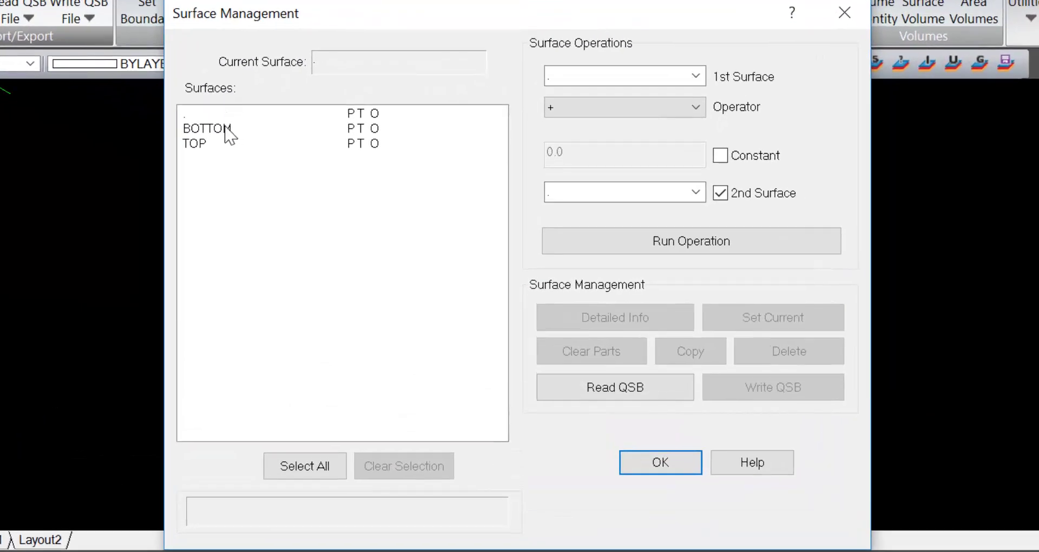
{"action": "left_click", "coordinate": [224, 130]}
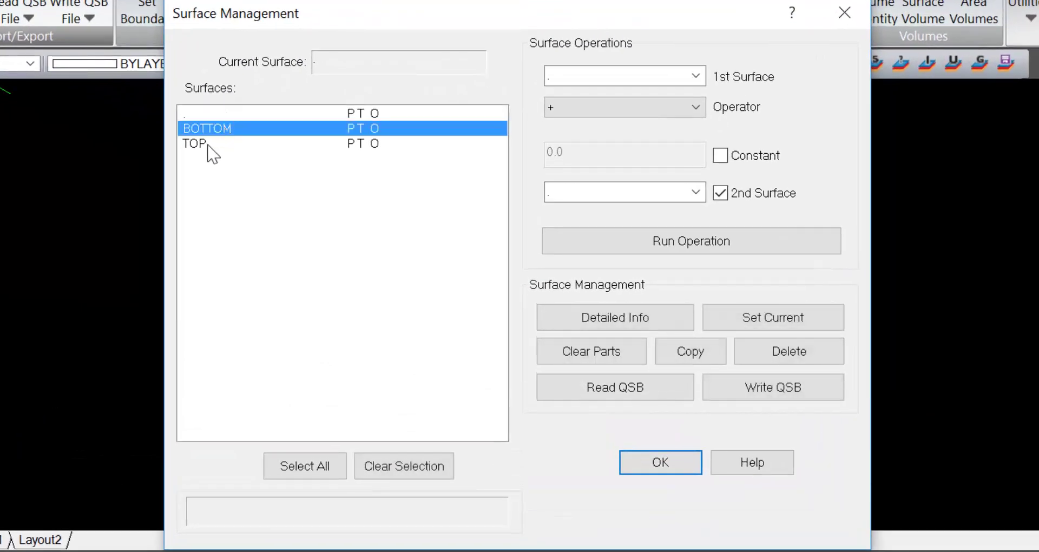
{"action": "left_click", "coordinate": [206, 145], "text": "shift"}
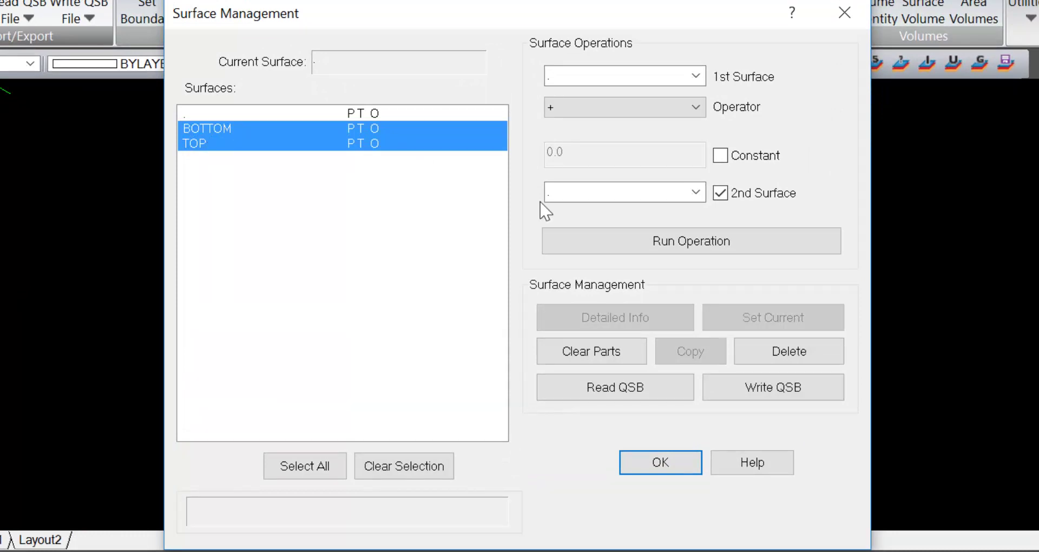
{"action": "left_click", "coordinate": [761, 387]}
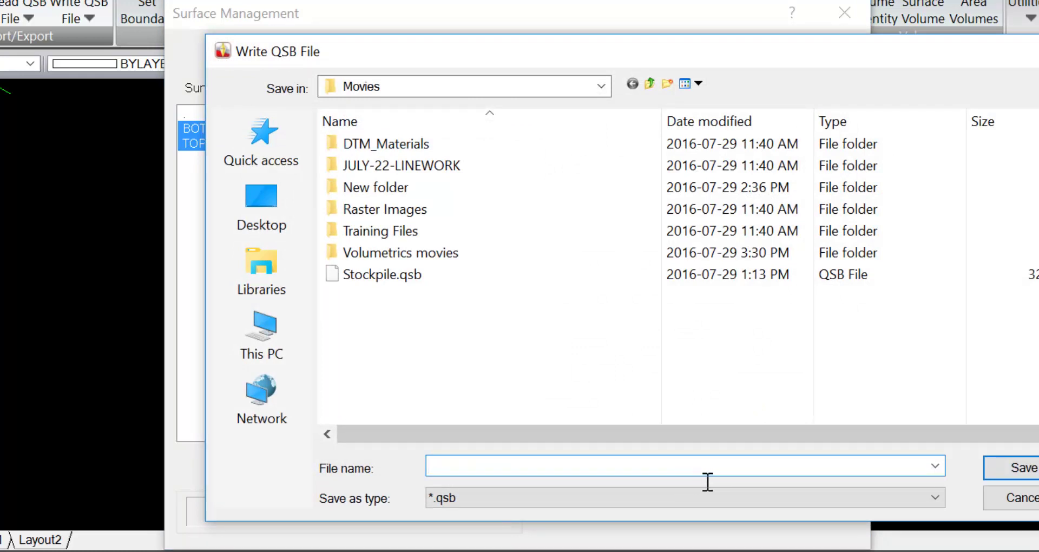
{"action": "left_click", "coordinate": [1021, 499]}
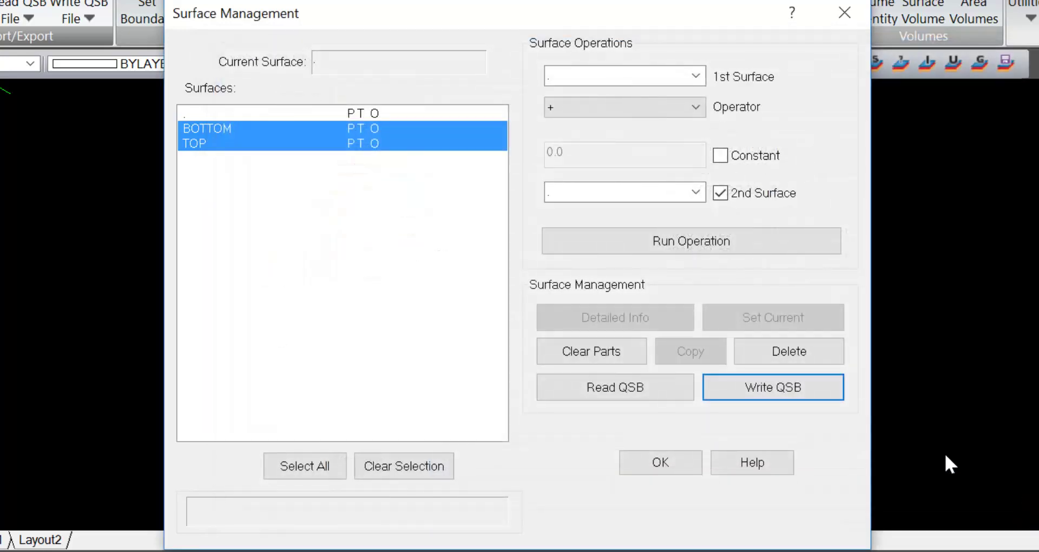